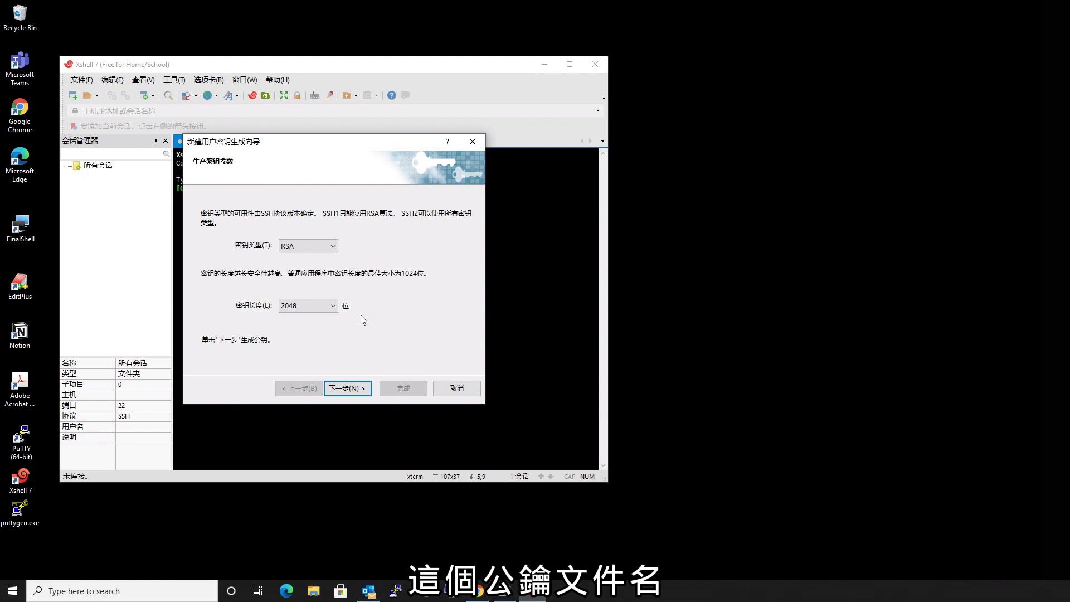
# Generate a 2048-bit RSA key pair and name the key uncleluo.
pyautogui.click(353, 388)
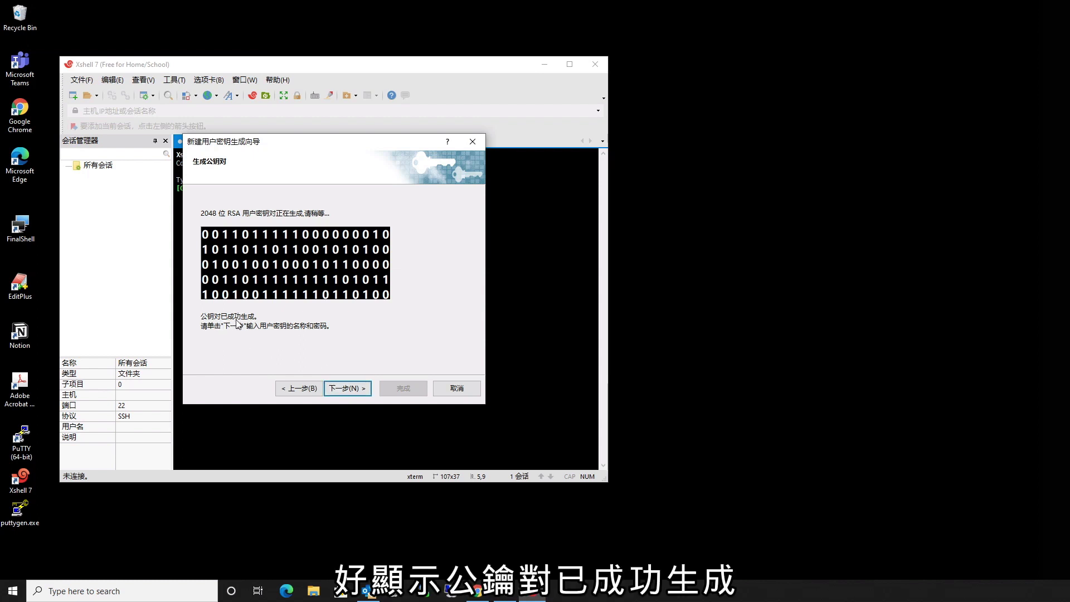
pyautogui.click(347, 389)
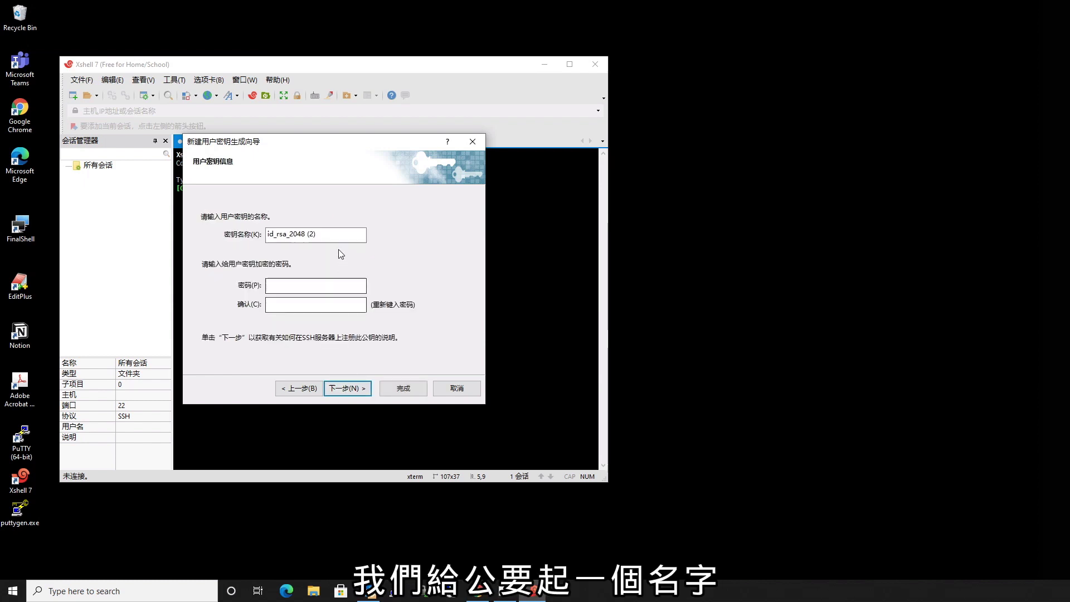
pyautogui.moveTo(337, 234); pyautogui.dragTo(241, 241)
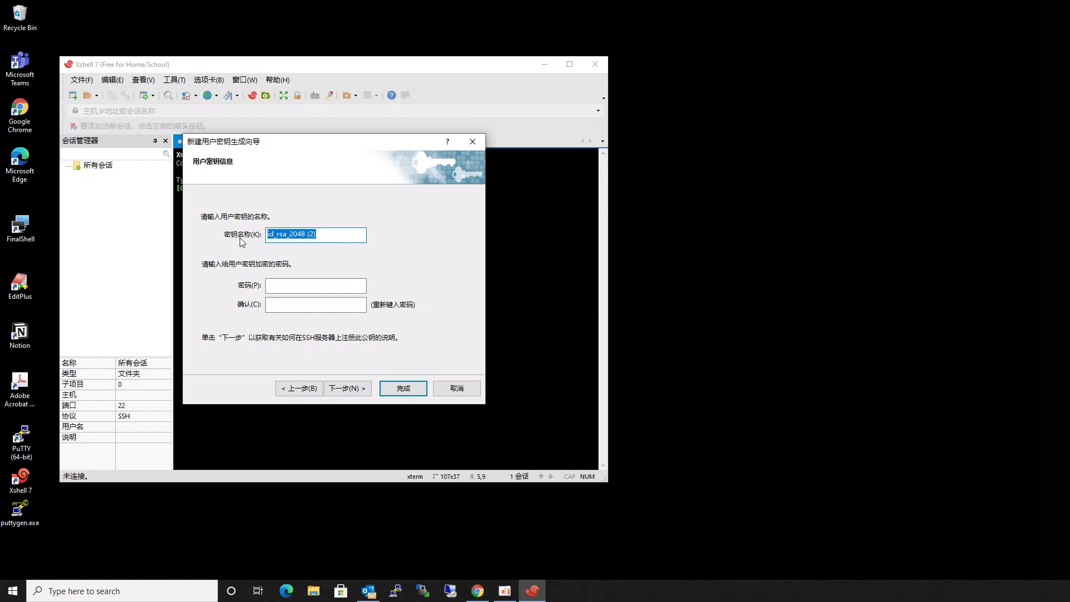
pyautogui.write('un')
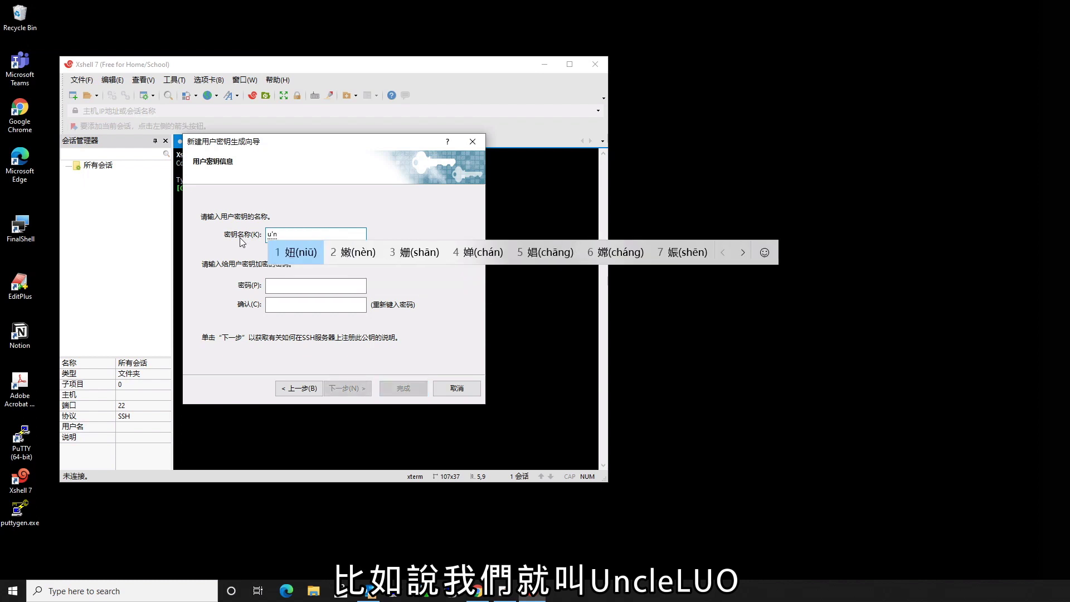
pyautogui.write('cleluo')
pyautogui.press('Return')
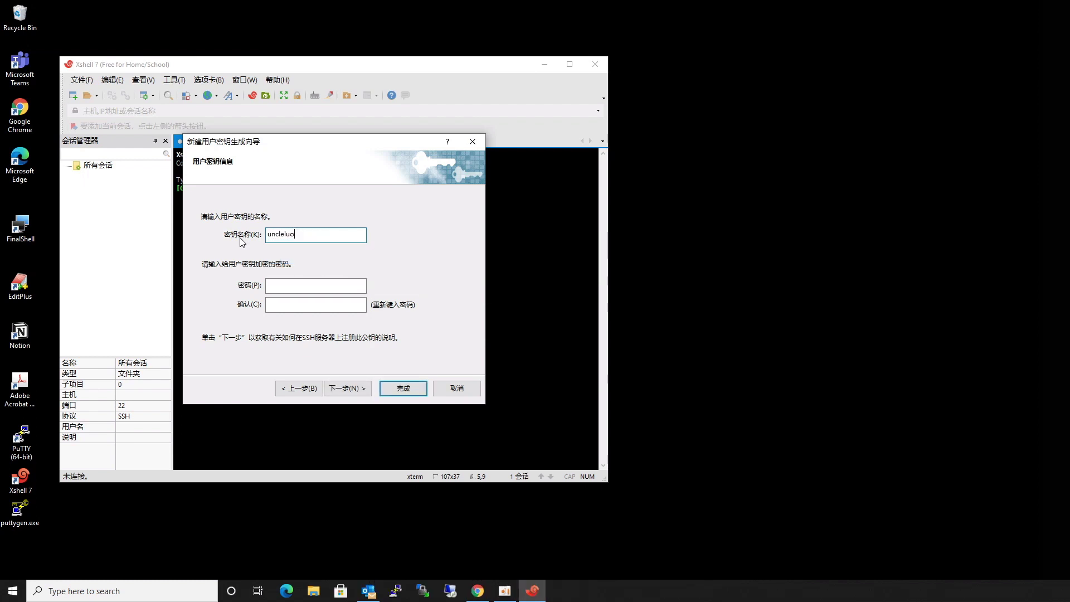
# Enter and confirm the key passphrase, then continue to public key registration.
pyautogui.click(271, 285)
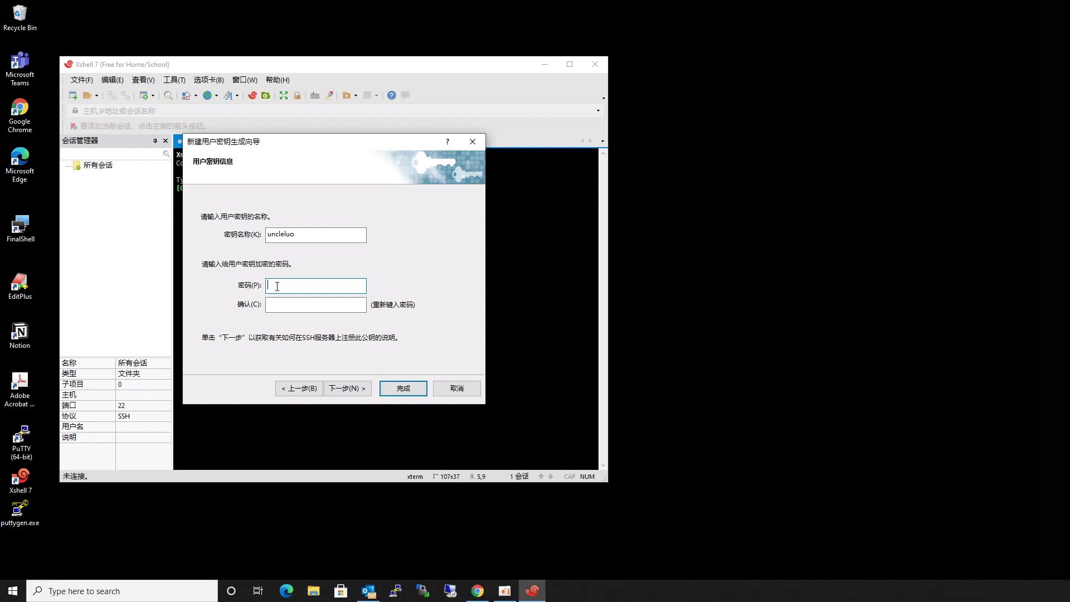
pyautogui.write('123456')
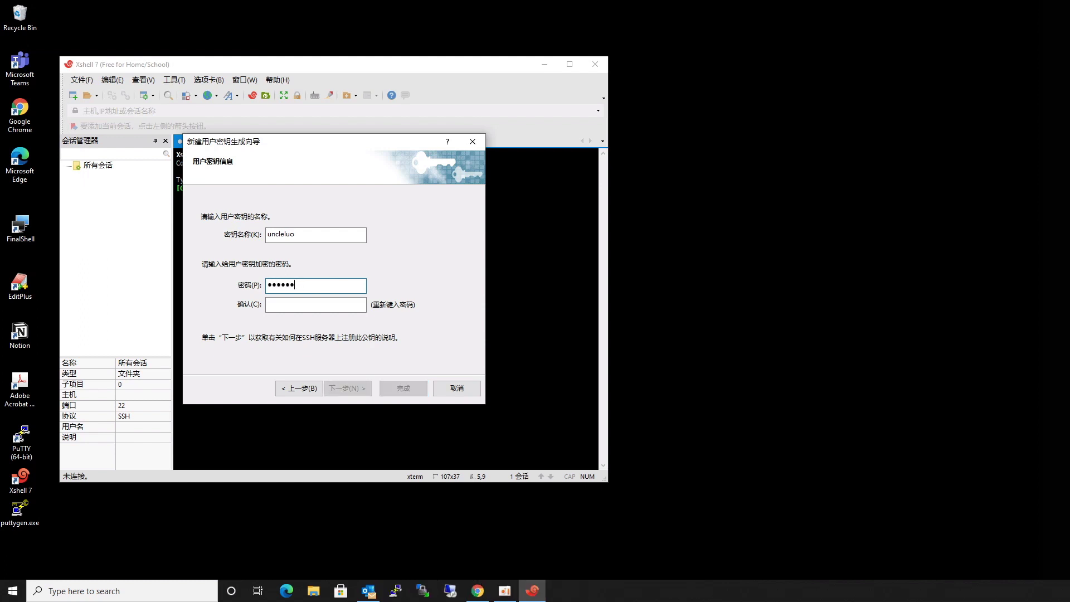
pyautogui.write('789')
pyautogui.click(275, 311)
pyautogui.write('12345')
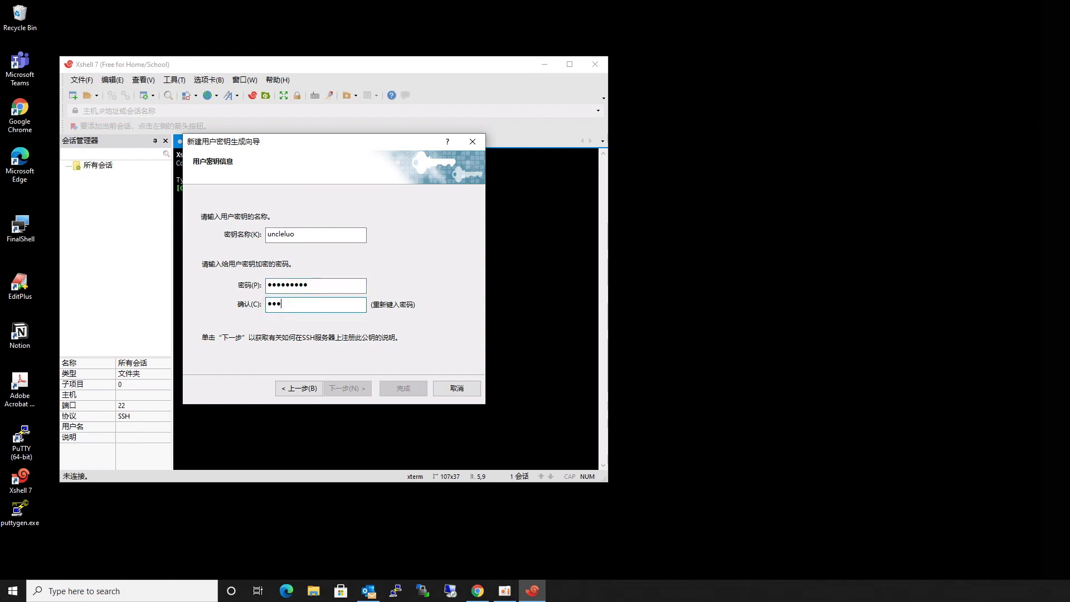
pyautogui.write('6789')
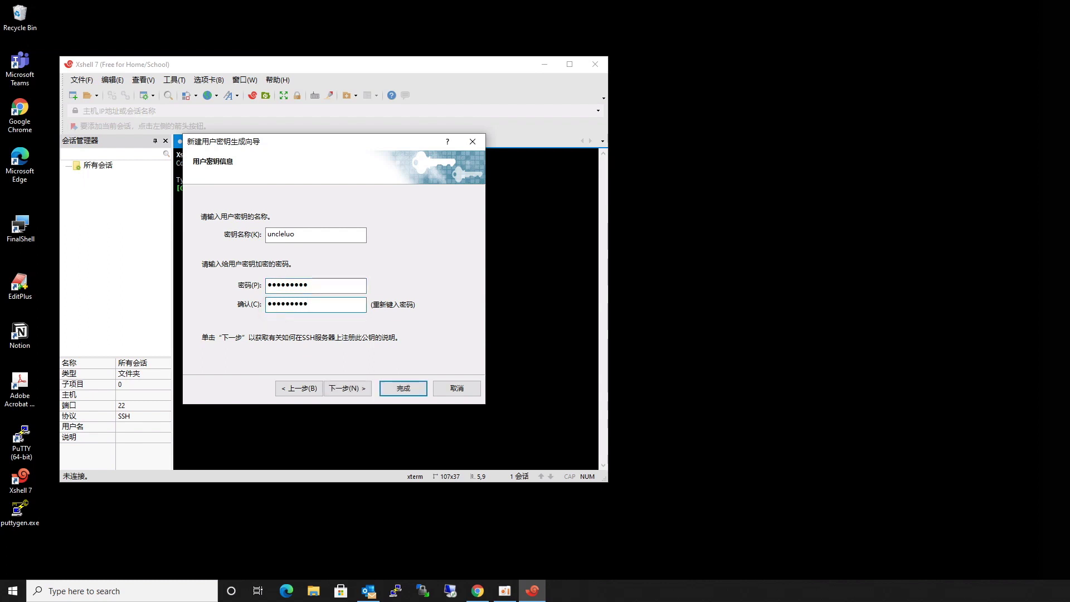
pyautogui.click(349, 390)
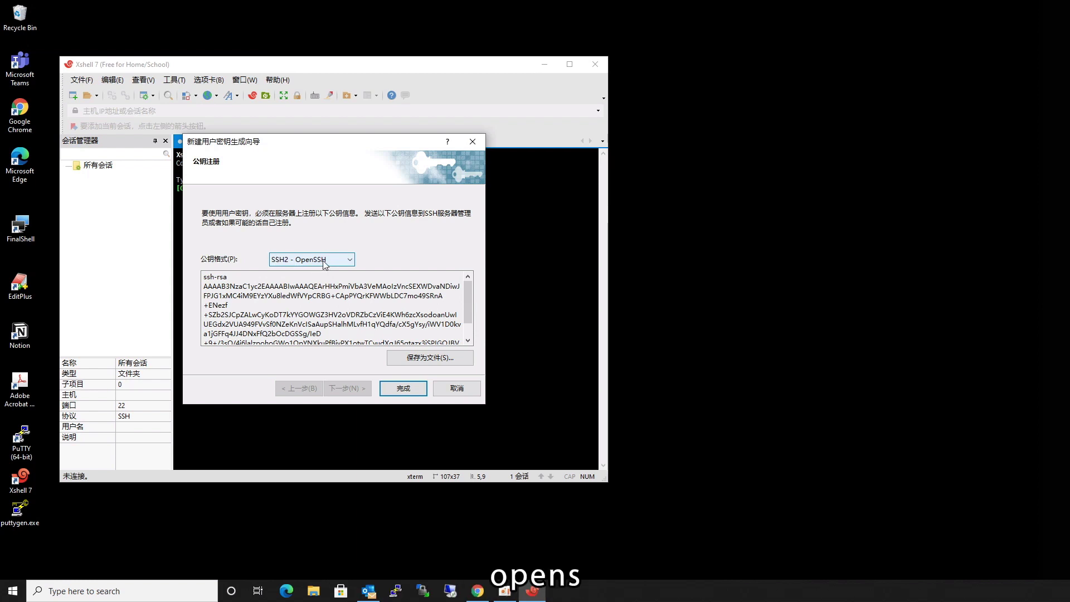
# Save the public key as uncleluo.pub in Oracle Cloud Public Key Demo and finish the wizard.
pyautogui.click(413, 360)
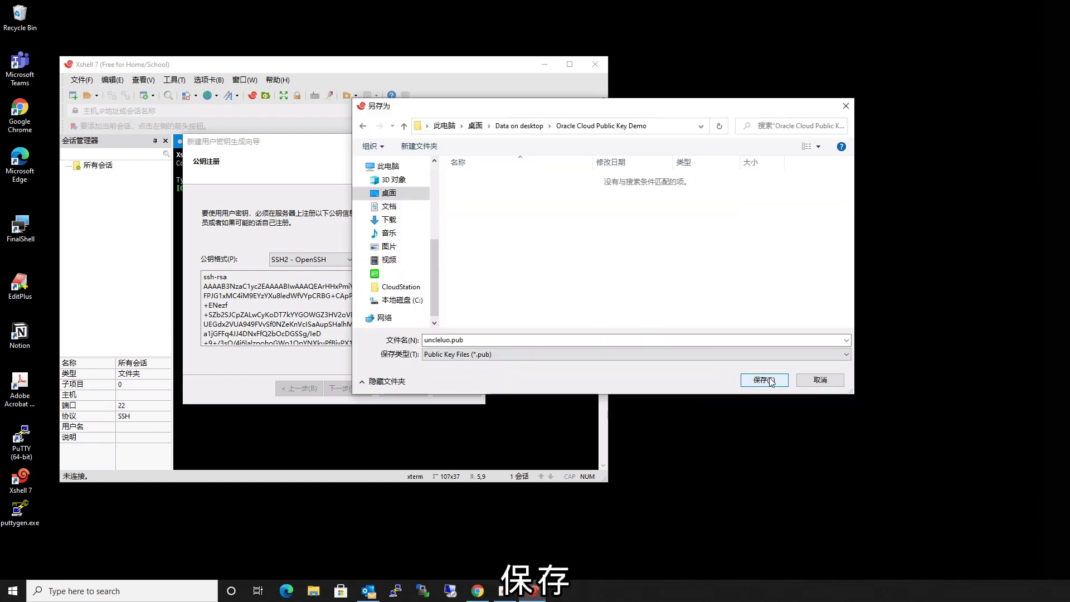
pyautogui.click(770, 379)
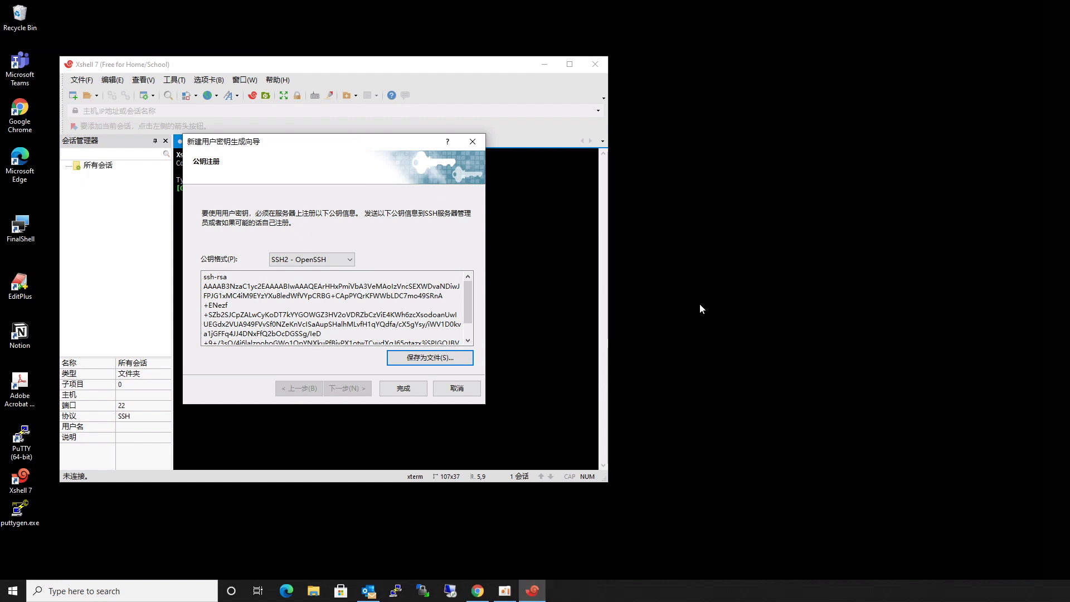
pyautogui.click(404, 389)
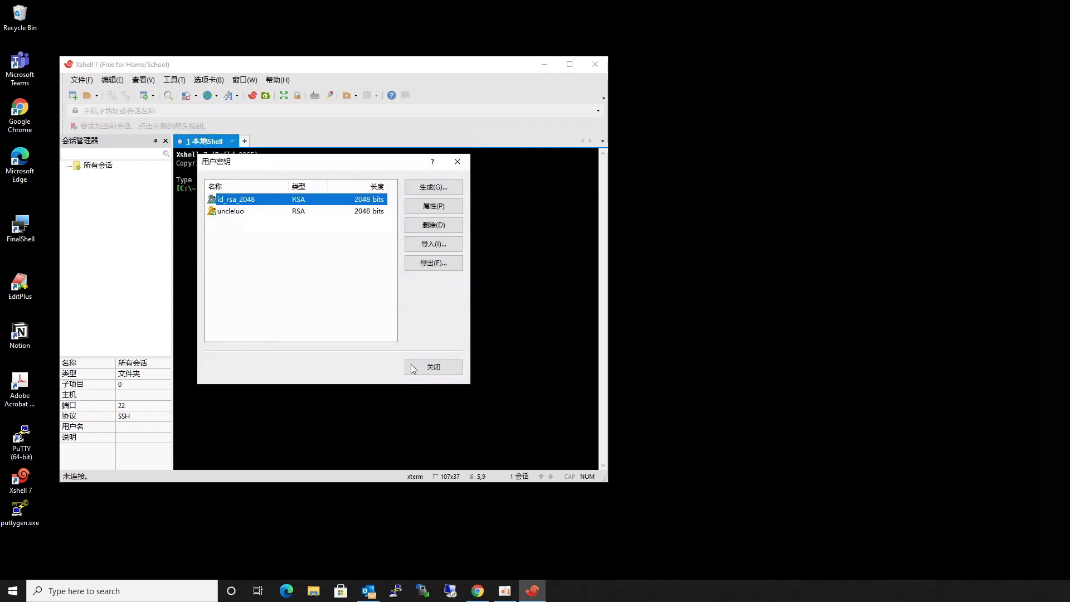
# Confirm uncleluo.pub exists in Data on desktop > Oracle Cloud Public Key Demo, then return to Chrome.
pyautogui.click(248, 212)
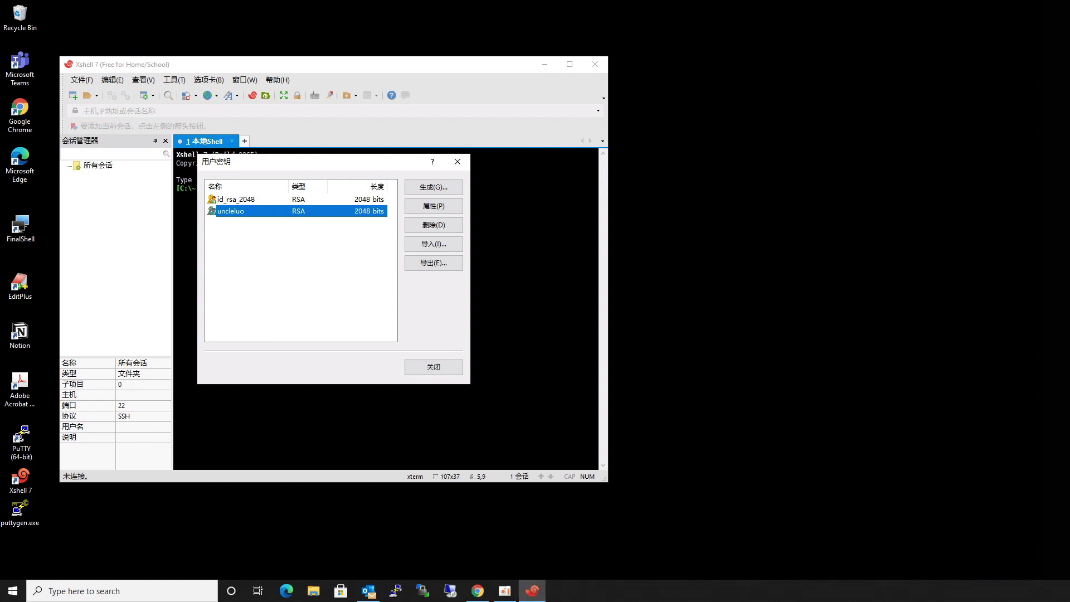
pyautogui.click(754, 166)
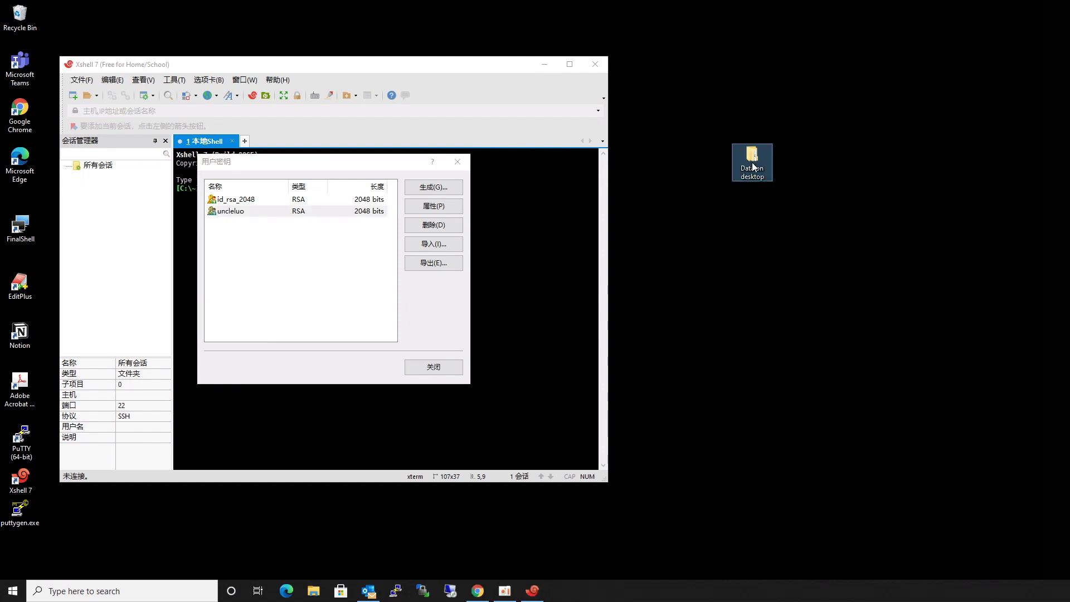
pyautogui.doubleClick(754, 166)
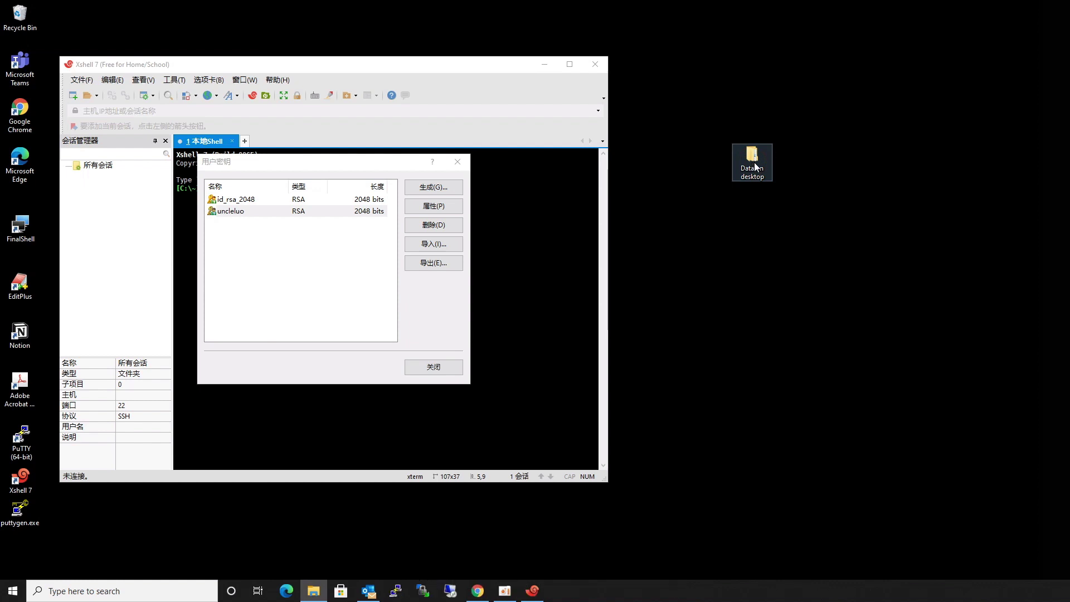
pyautogui.moveTo(764, 159); pyautogui.dragTo(488, 155)
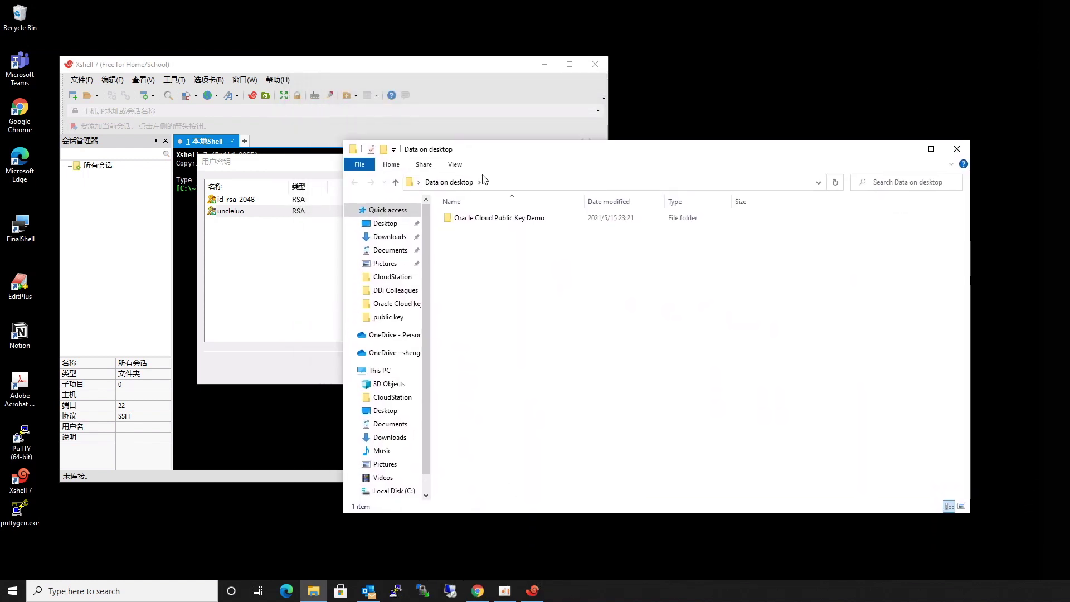
pyautogui.click(480, 219)
pyautogui.doubleClick(480, 218)
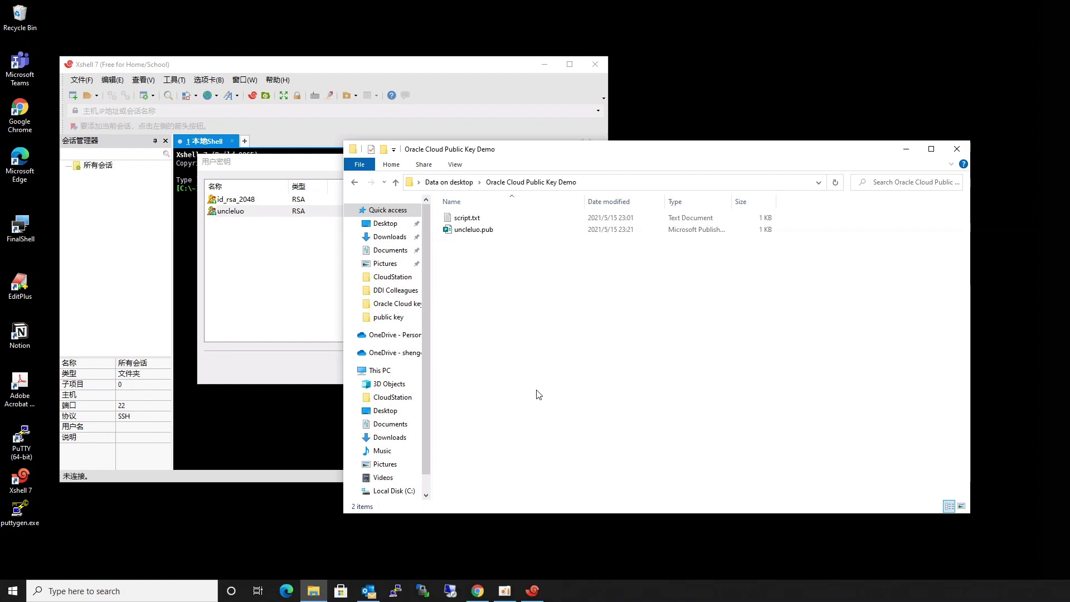
pyautogui.click(483, 593)
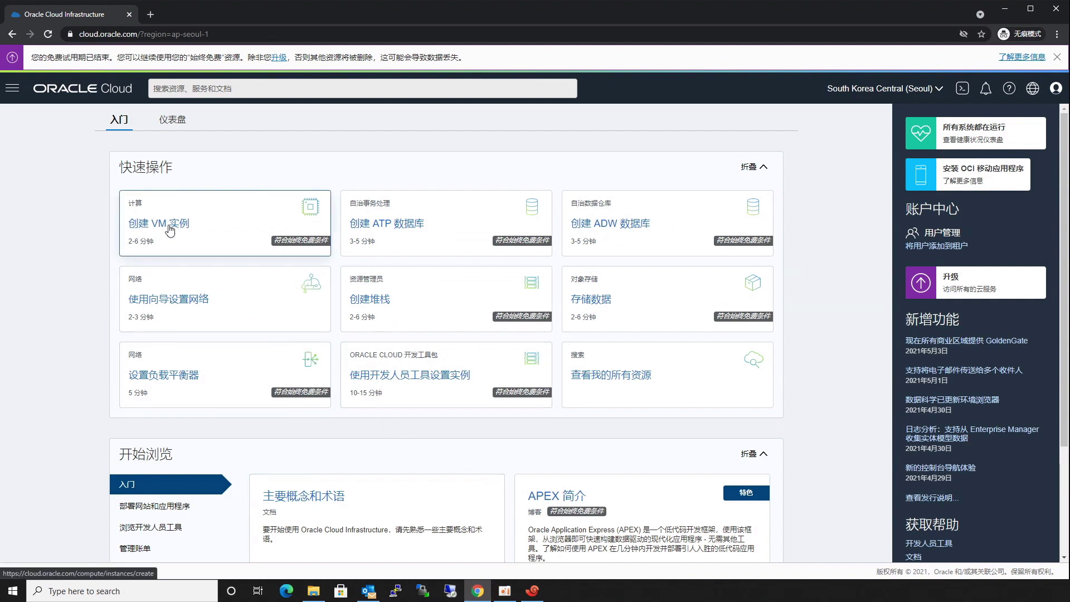
# Start Create a VM instance, select the default name, and edit Image and shape.
pyautogui.click(171, 229)
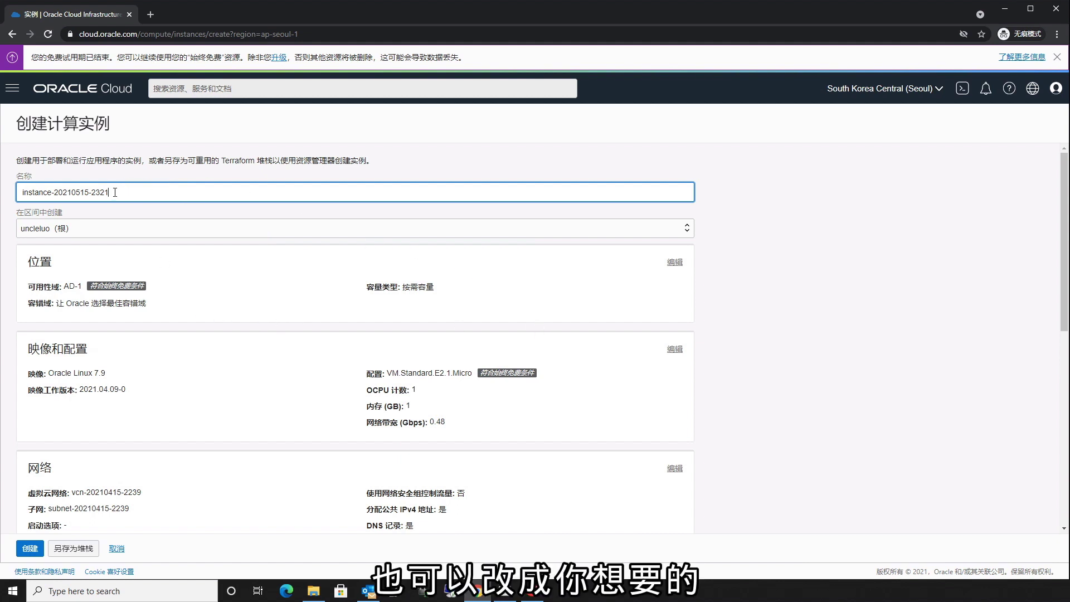
pyautogui.moveTo(114, 192); pyautogui.dragTo(2, 188)
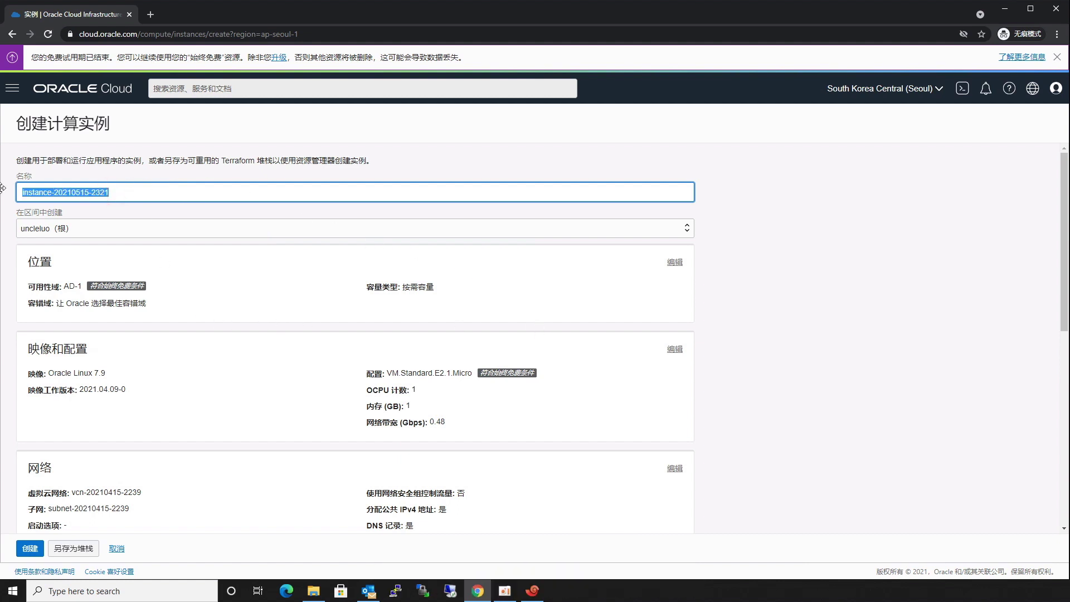
pyautogui.click(676, 350)
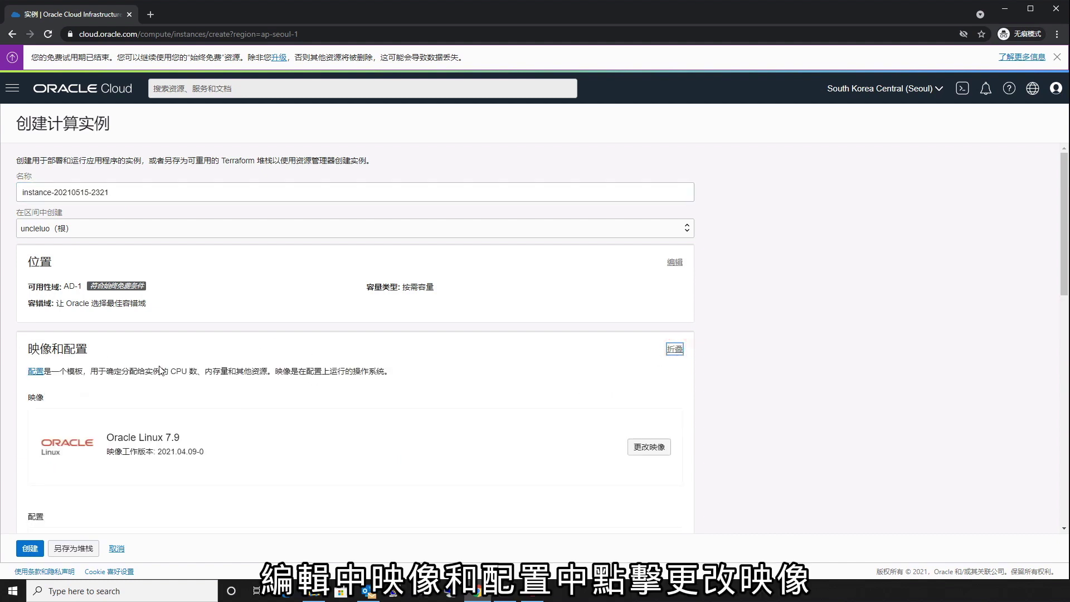
# Replace Oracle Linux 7.9 with the Canonical Ubuntu 16.04 image.
pyautogui.click(646, 450)
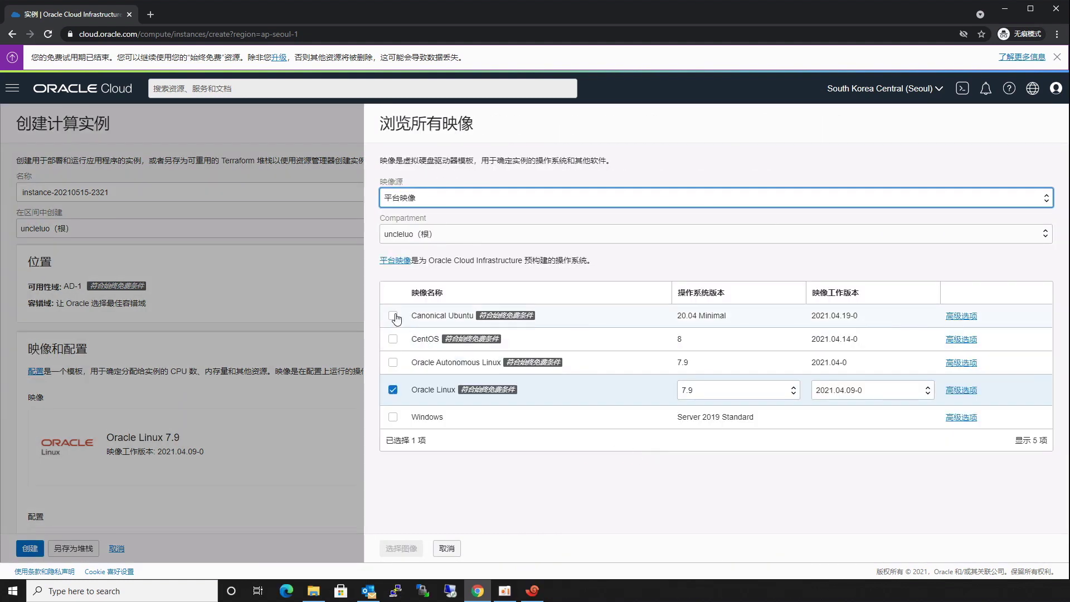
pyautogui.click(394, 316)
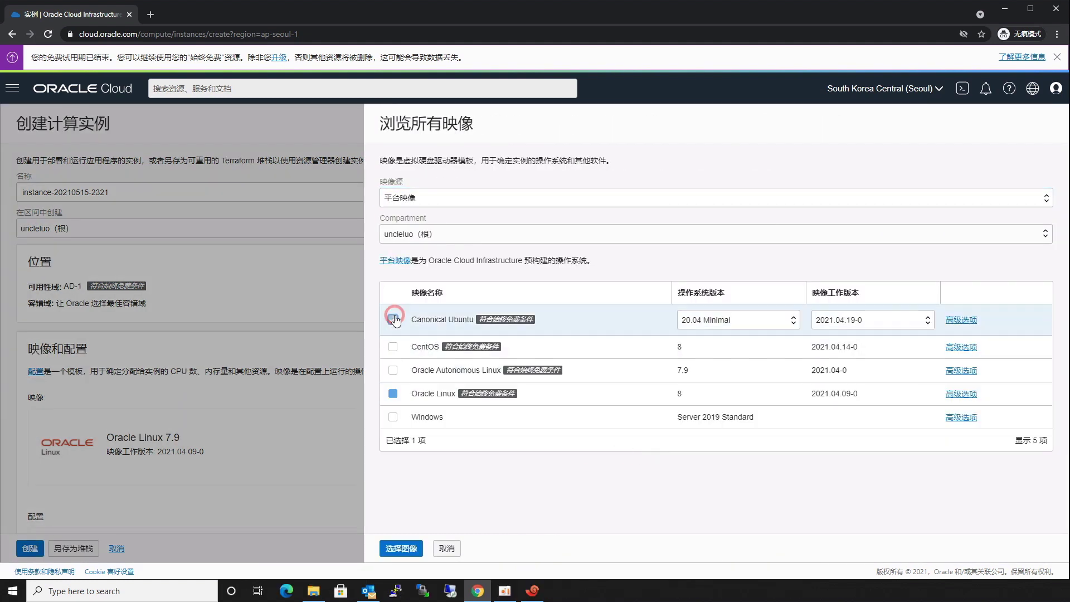
pyautogui.click(793, 319)
pyautogui.click(714, 384)
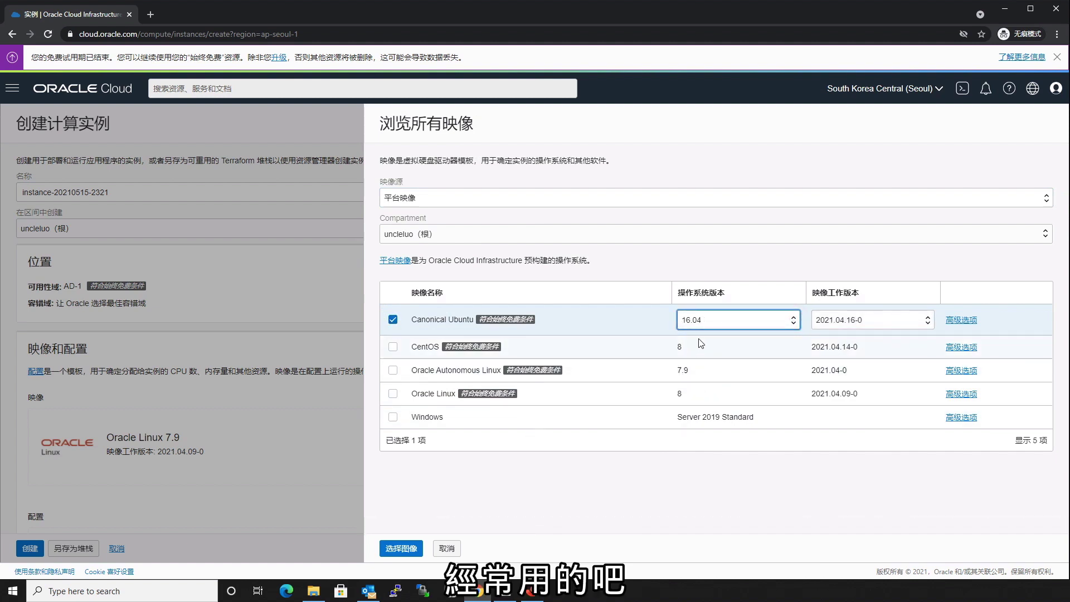
pyautogui.click(403, 548)
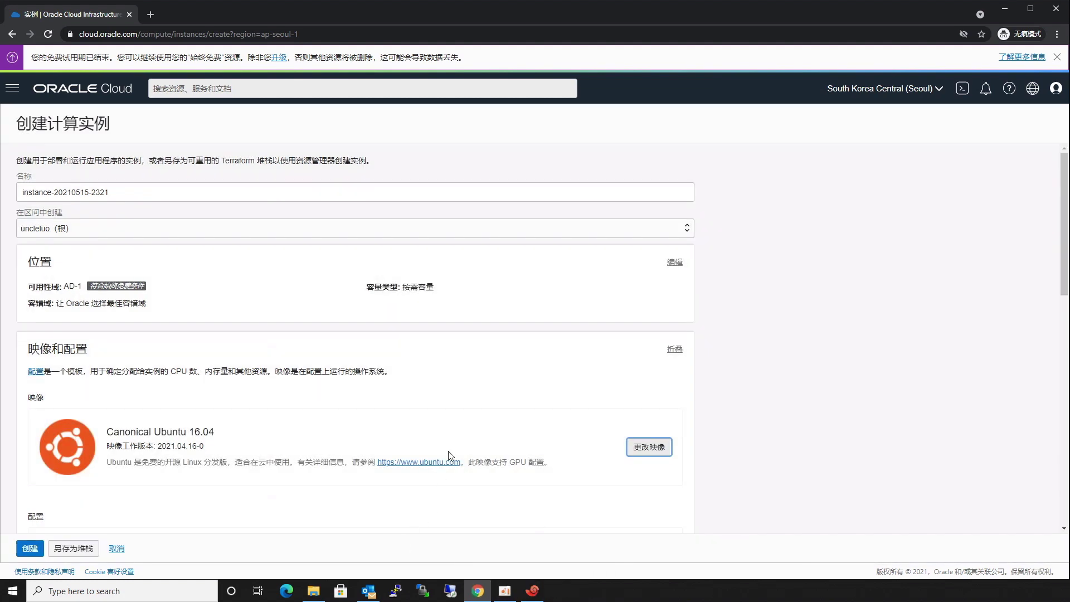
pyautogui.scroll(-3, 456, 439)
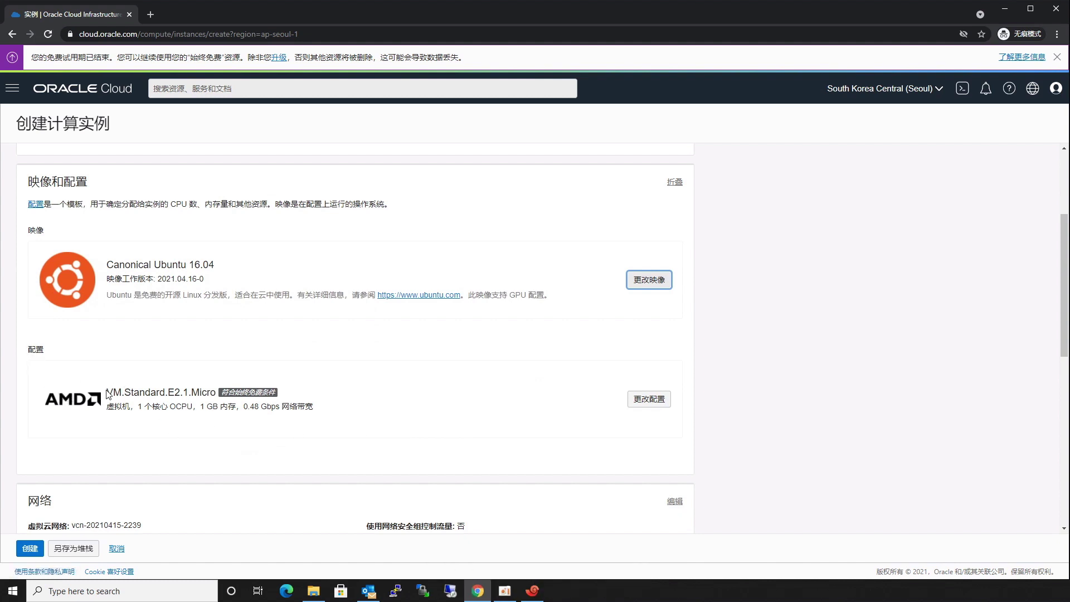
pyautogui.moveTo(107, 392); pyautogui.dragTo(282, 398)
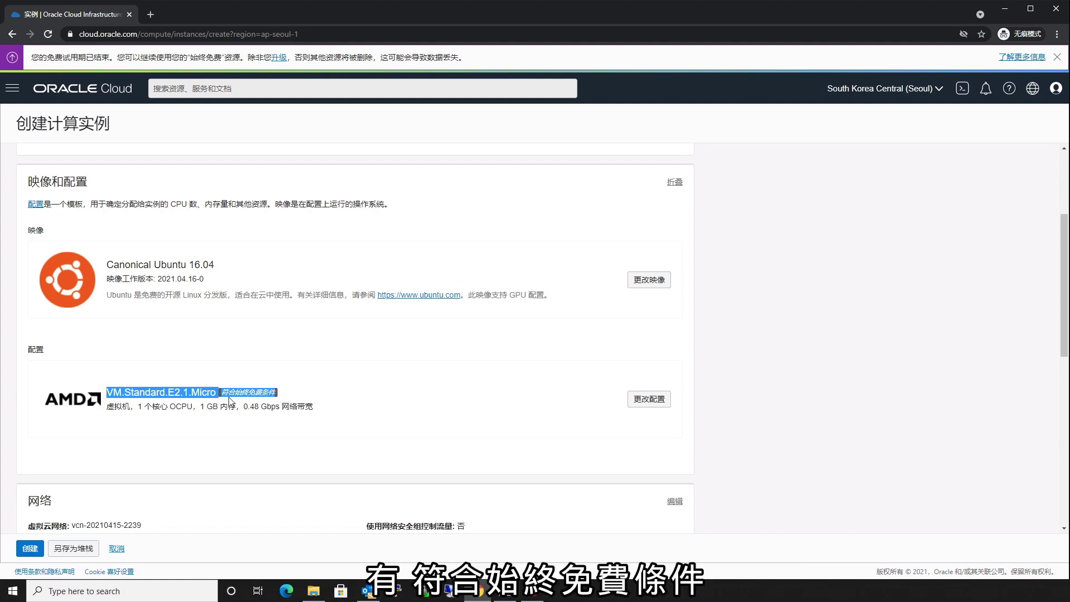
pyautogui.click(399, 395)
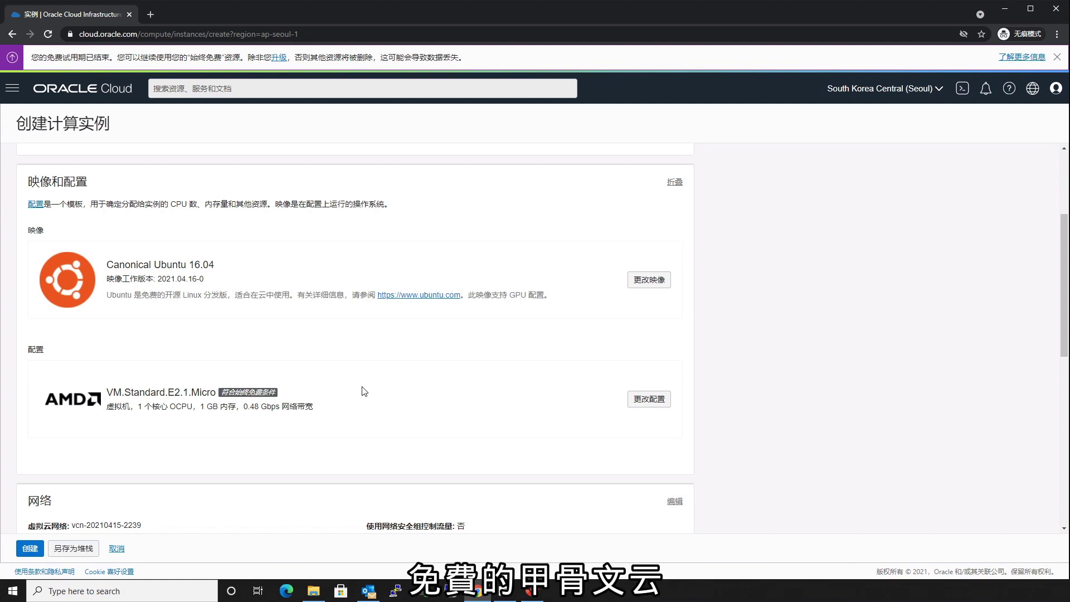
pyautogui.scroll(-1, 371, 385)
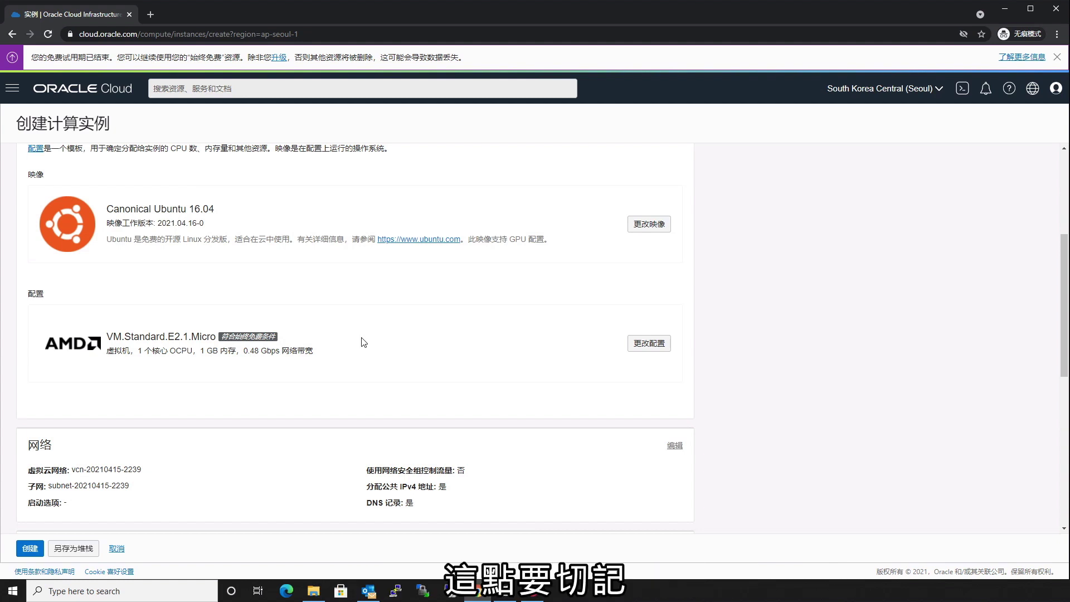
pyautogui.scroll(-4, 364, 342)
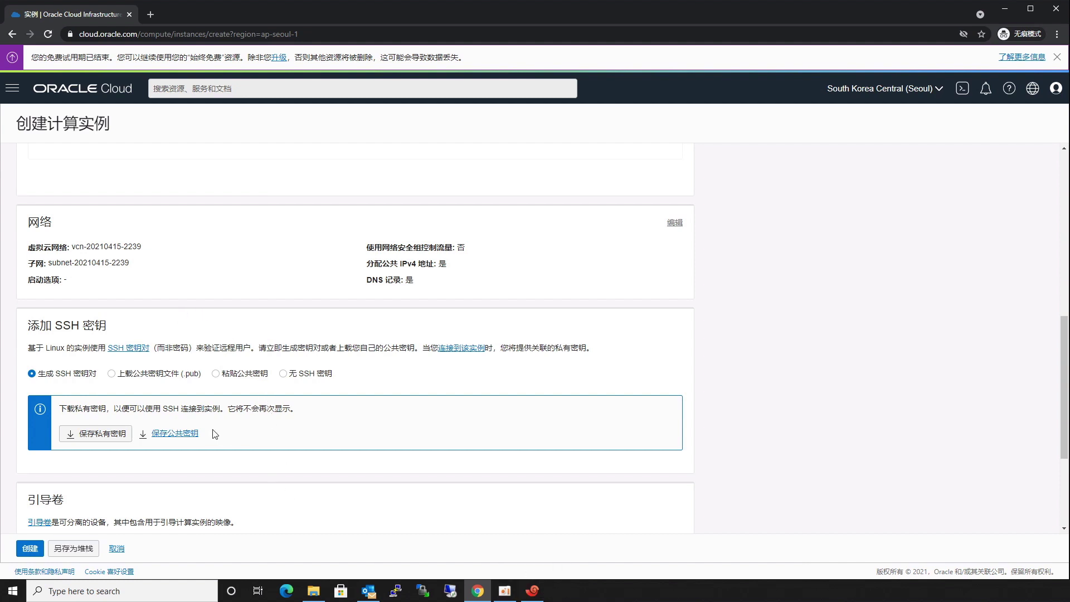
# Choose 'Upload public key file (.pub)' and drop uncleluo.pub into the upload area.
pyautogui.click(313, 591)
pyautogui.moveTo(474, 230); pyautogui.dragTo(474, 264)
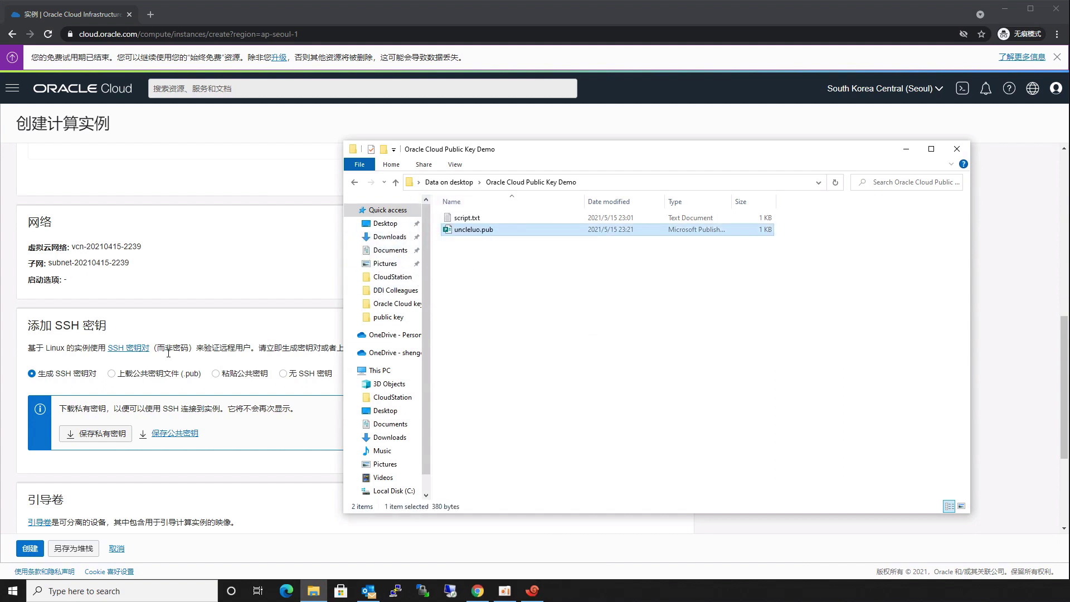
pyautogui.click(111, 373)
pyautogui.click(313, 591)
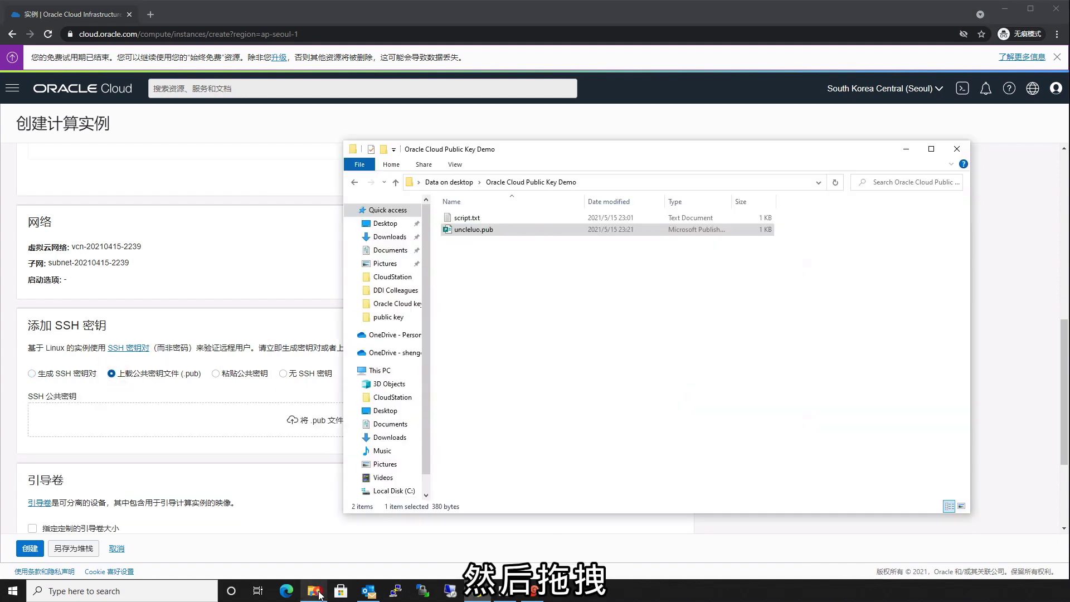
pyautogui.moveTo(479, 229); pyautogui.dragTo(185, 428)
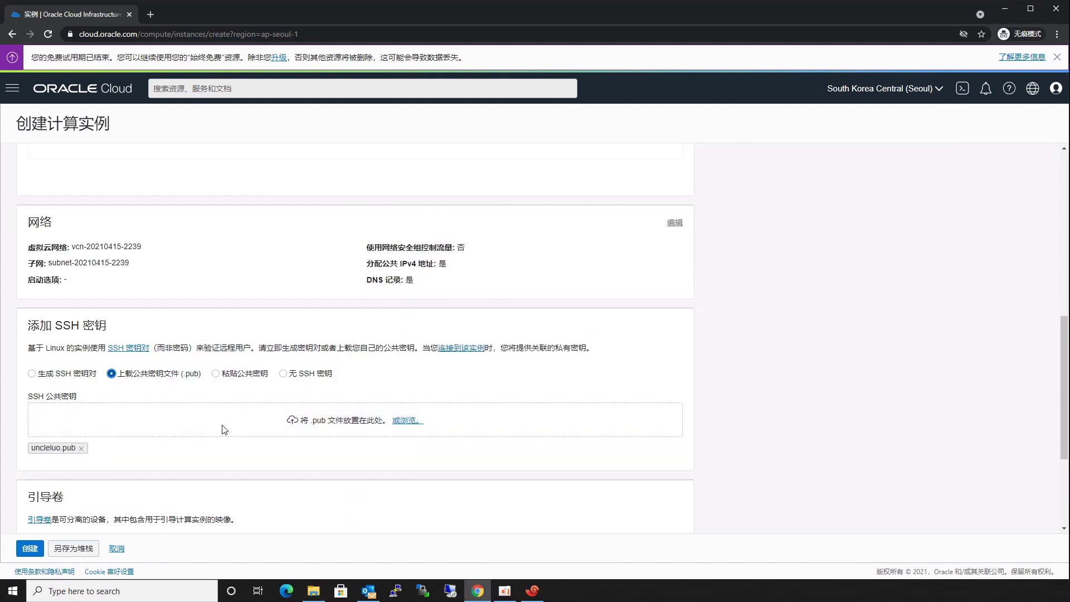
pyautogui.scroll(-1, 225, 427)
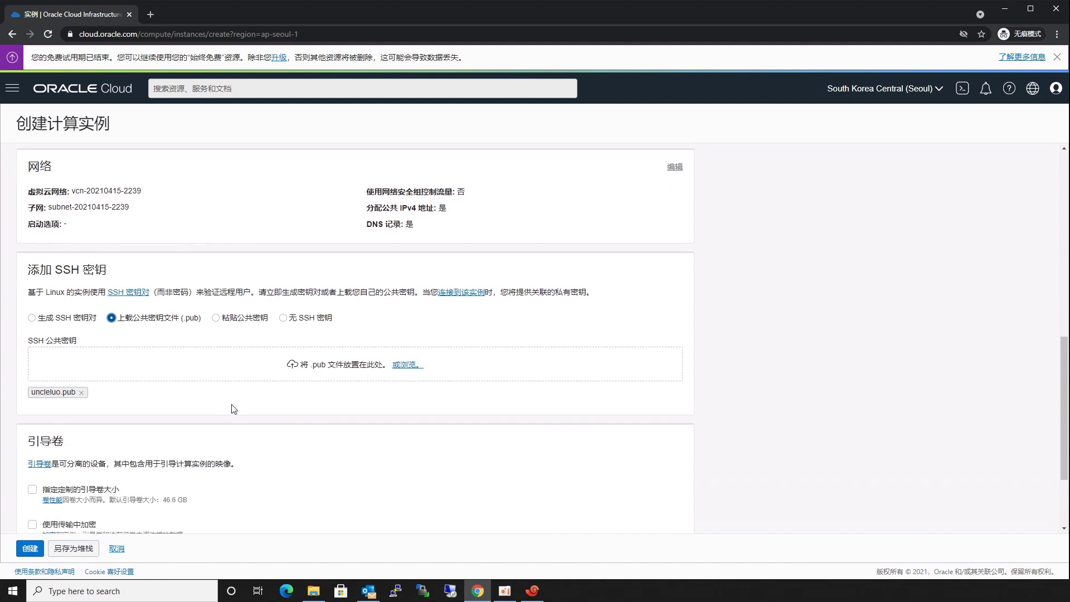
pyautogui.scroll(-1, 237, 399)
pyautogui.scroll(-1, 241, 392)
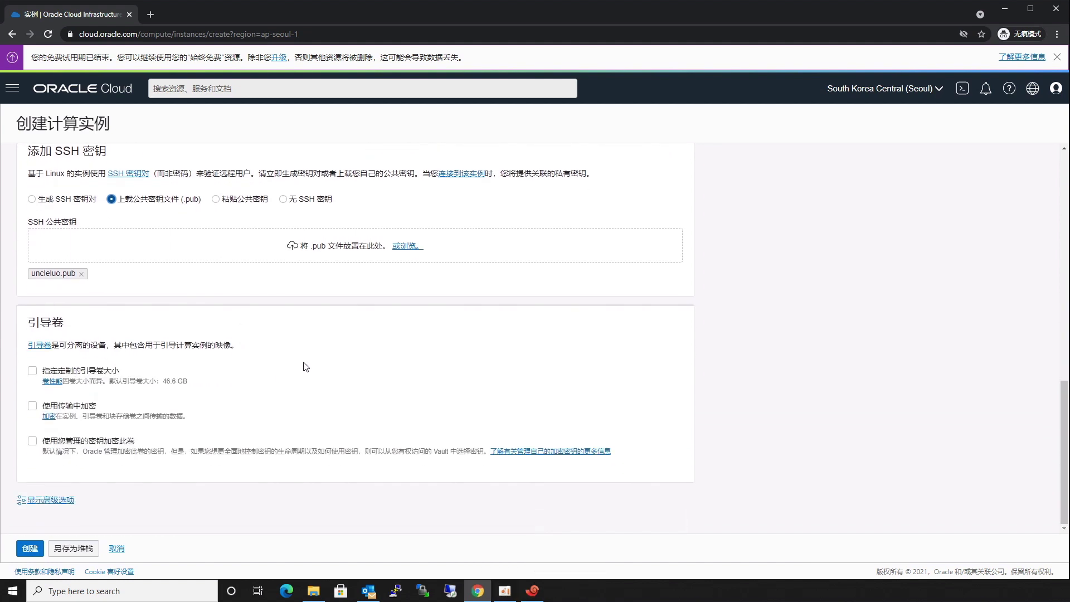
# Show advanced options and set Management initialization to 'Paste cloud-init script'.
pyautogui.click(59, 500)
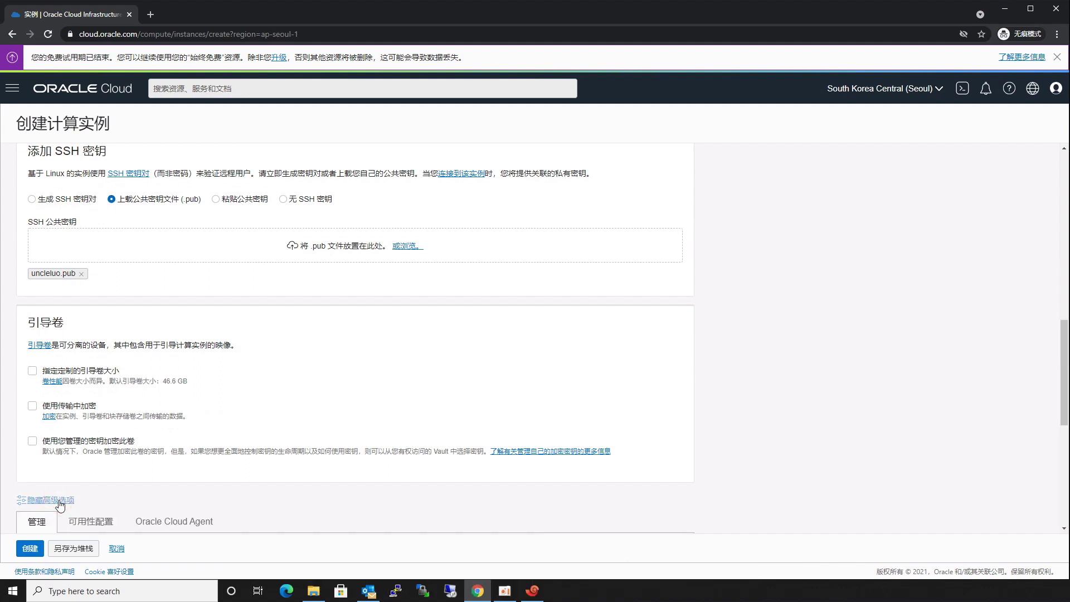
pyautogui.scroll(-3, 287, 387)
pyautogui.scroll(-3, 288, 388)
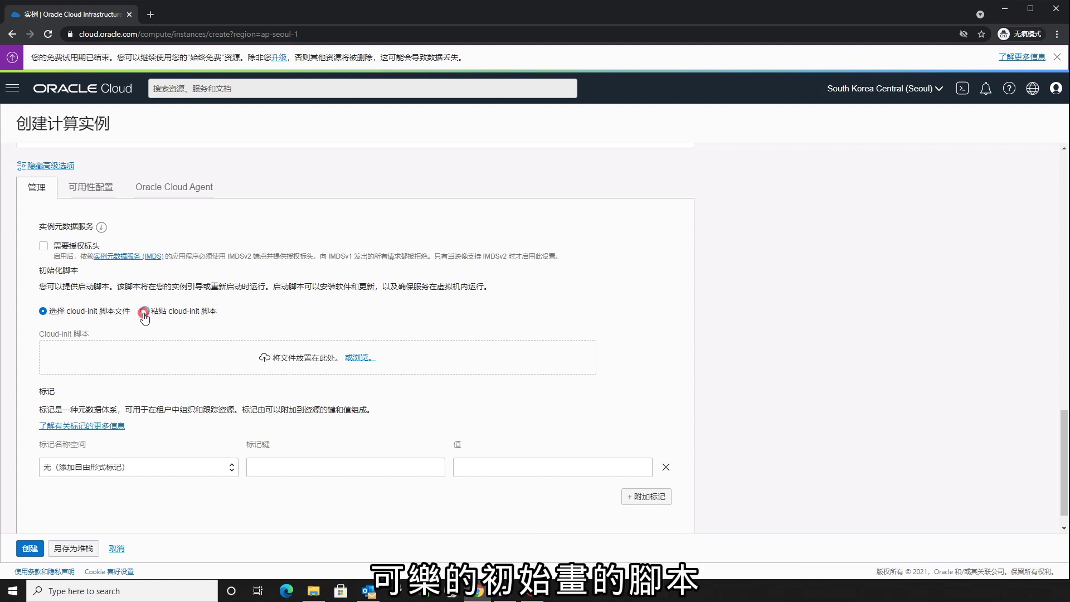
pyautogui.click(143, 314)
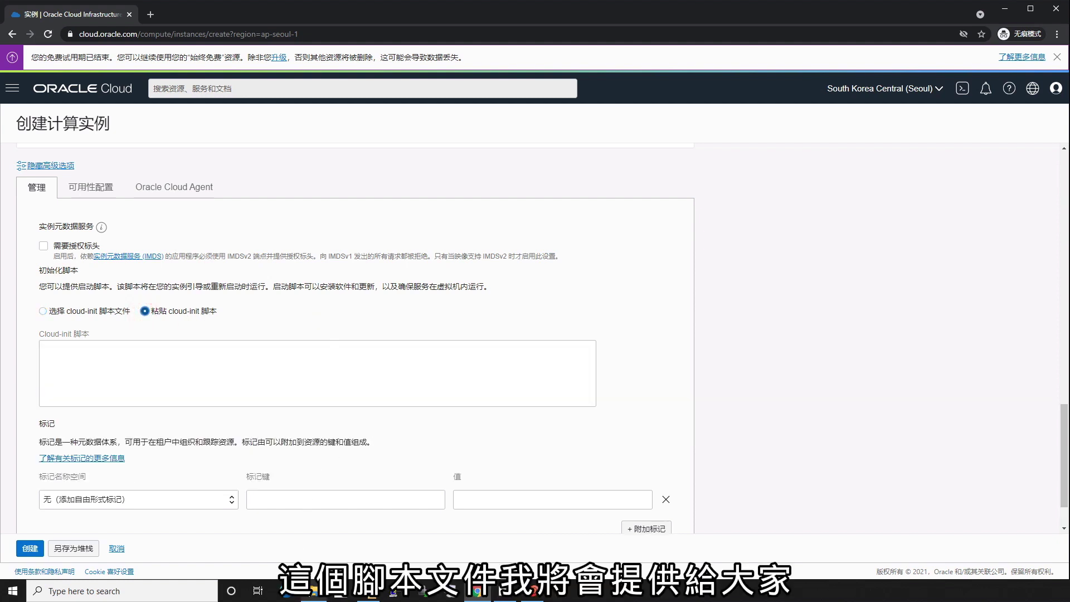
pyautogui.click(313, 591)
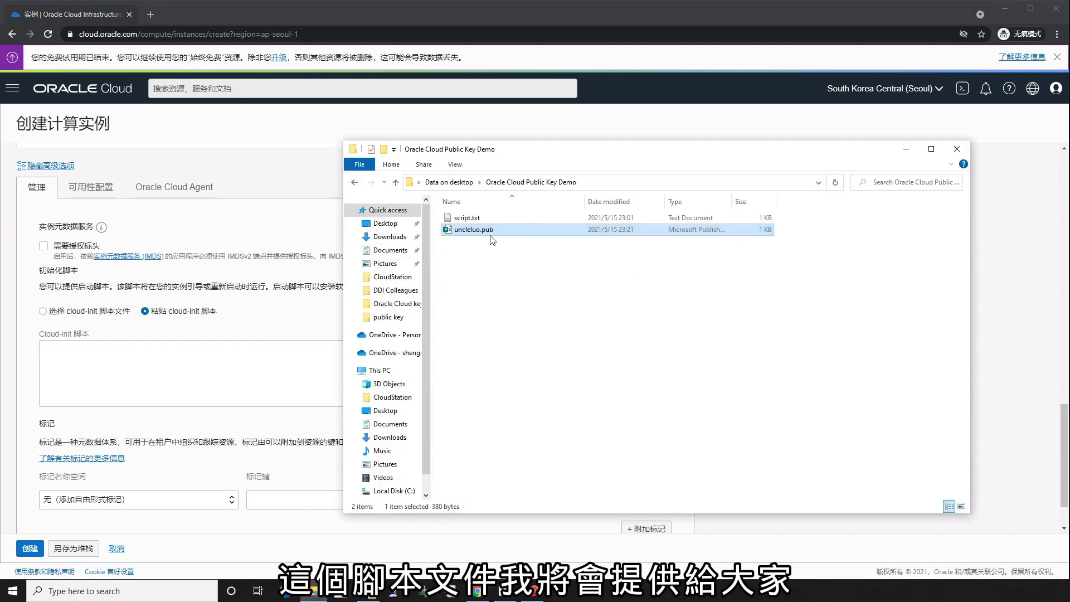
# Open script.txt in Notepad and highlight the root password value on line 2.
pyautogui.doubleClick(479, 218)
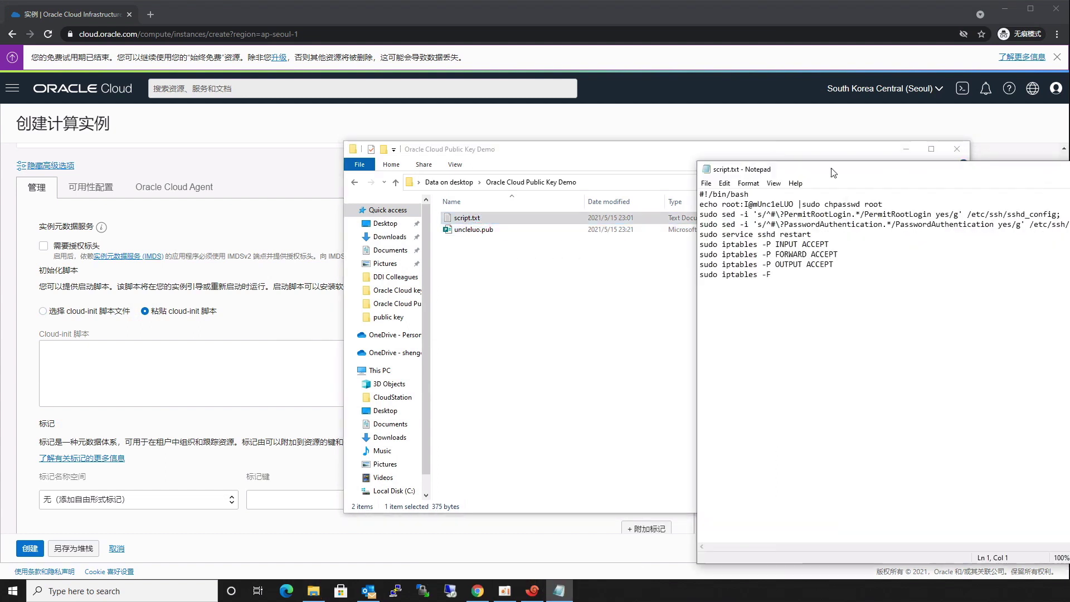
pyautogui.moveTo(830, 99); pyautogui.dragTo(606, 154)
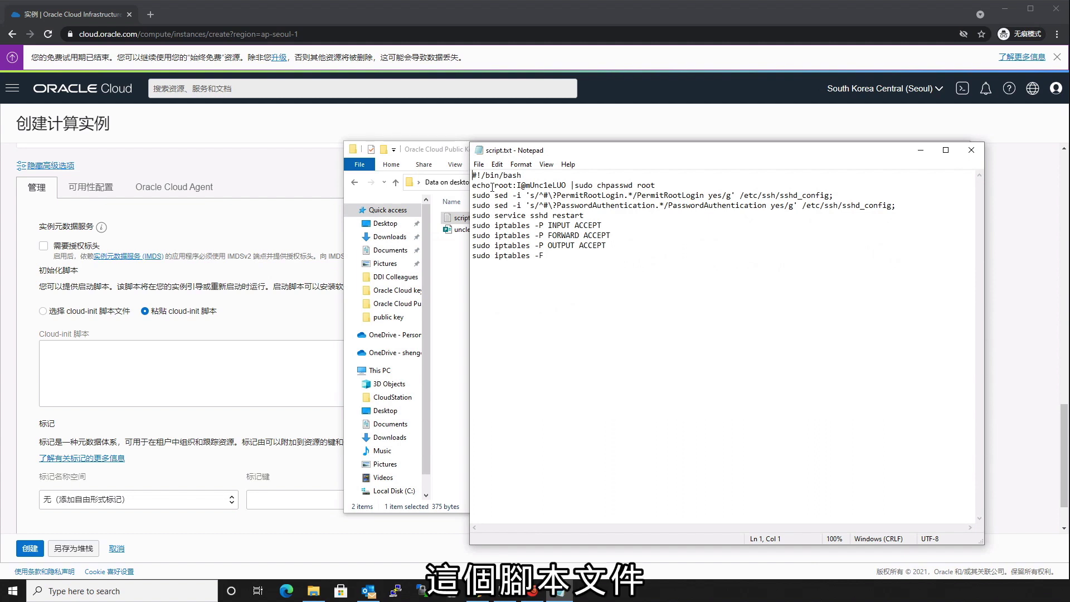
pyautogui.moveTo(495, 185); pyautogui.dragTo(514, 185)
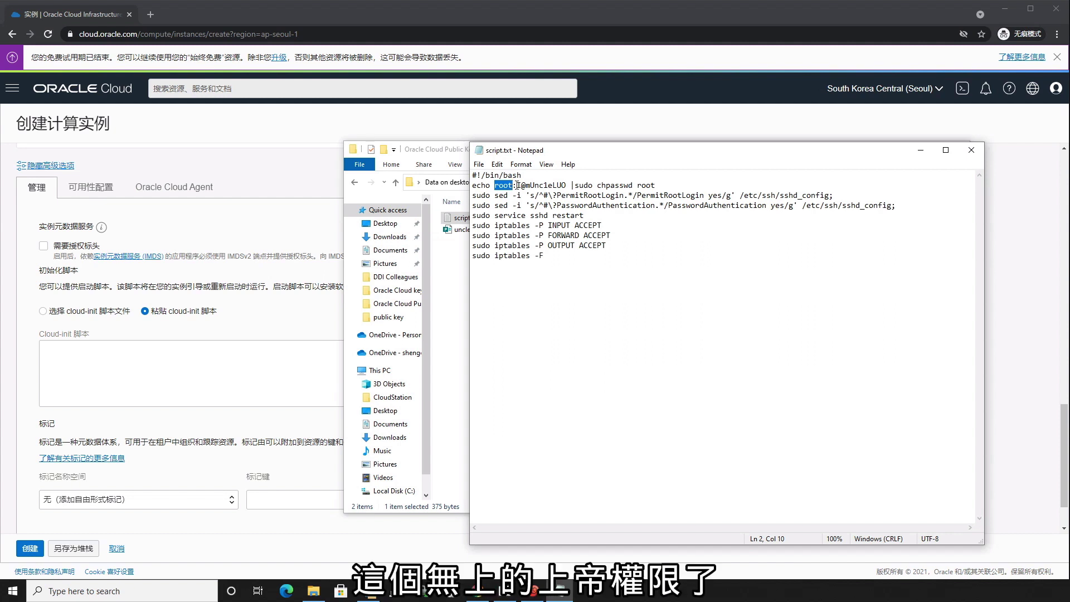
pyautogui.moveTo(518, 185); pyautogui.dragTo(567, 185)
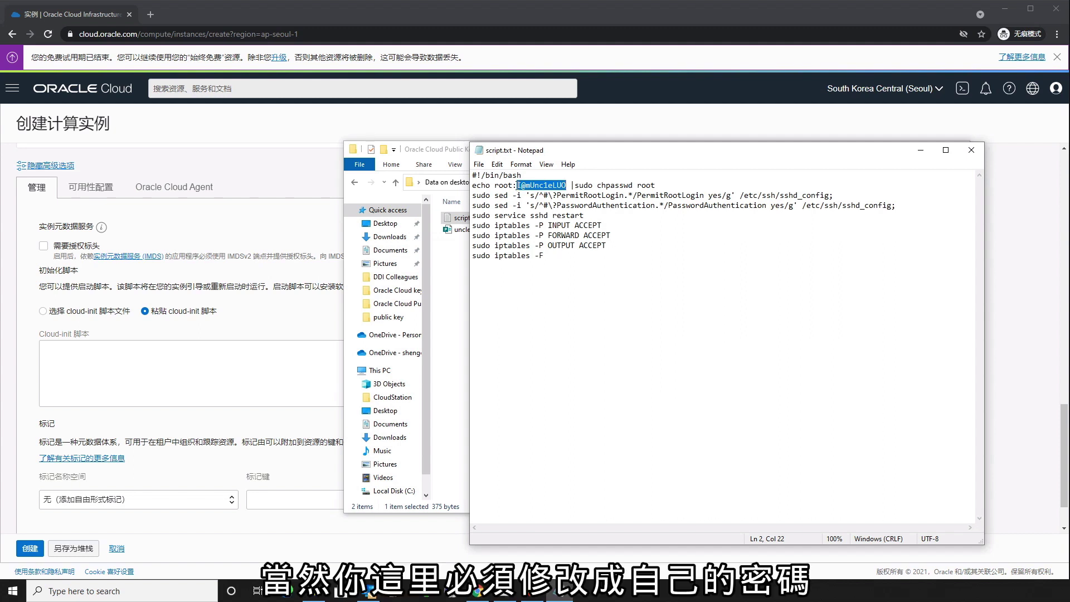
pyautogui.click(572, 185)
pyautogui.moveTo(517, 185); pyautogui.dragTo(568, 185)
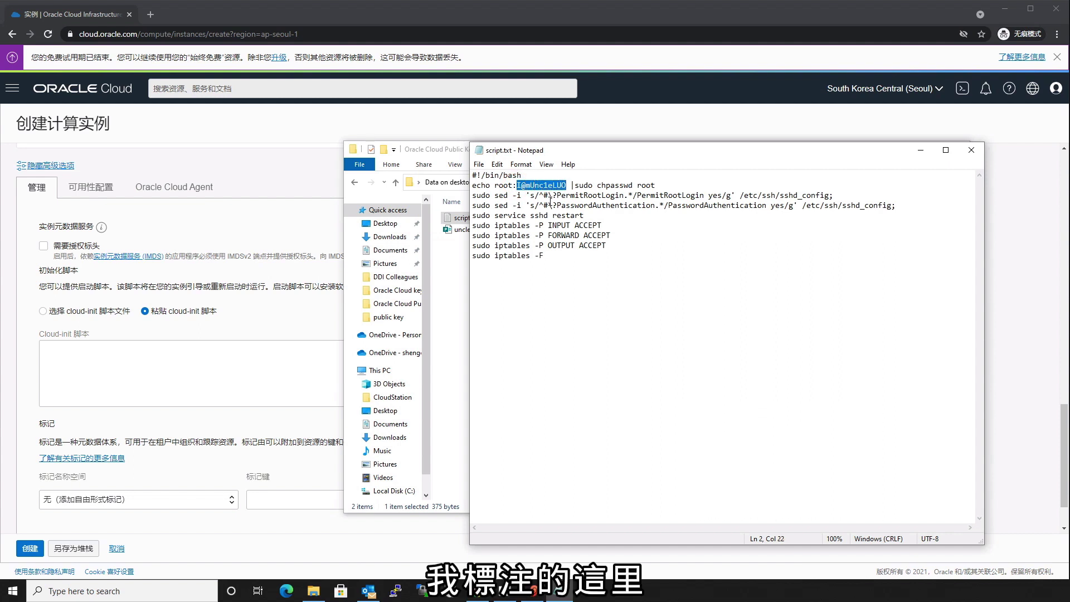
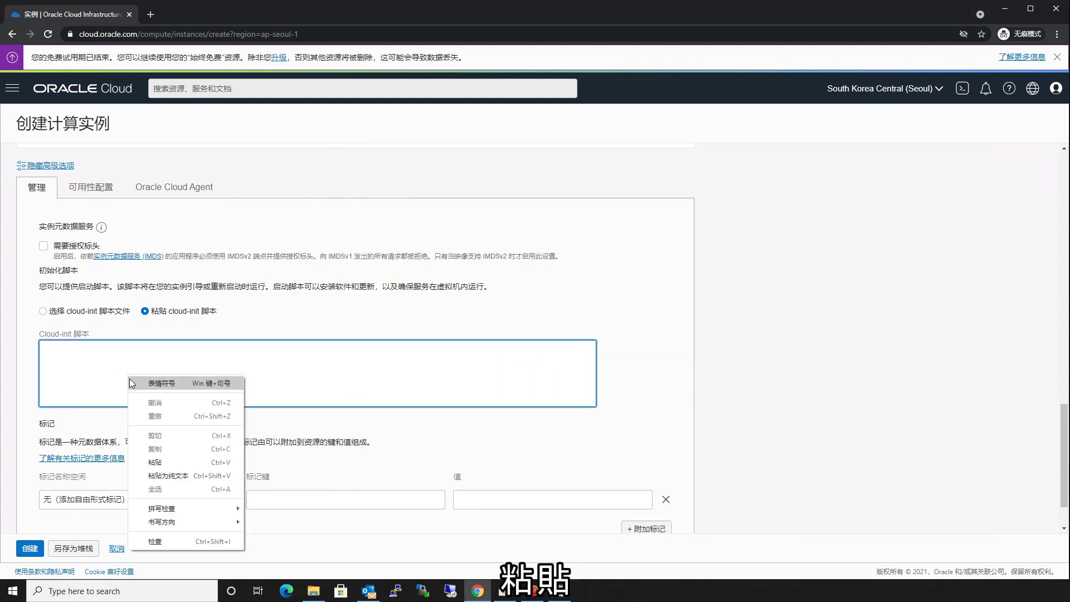
# Paste the root-password shell script into the cloud-init box and create the Ubuntu instance.
pyautogui.click(151, 463)
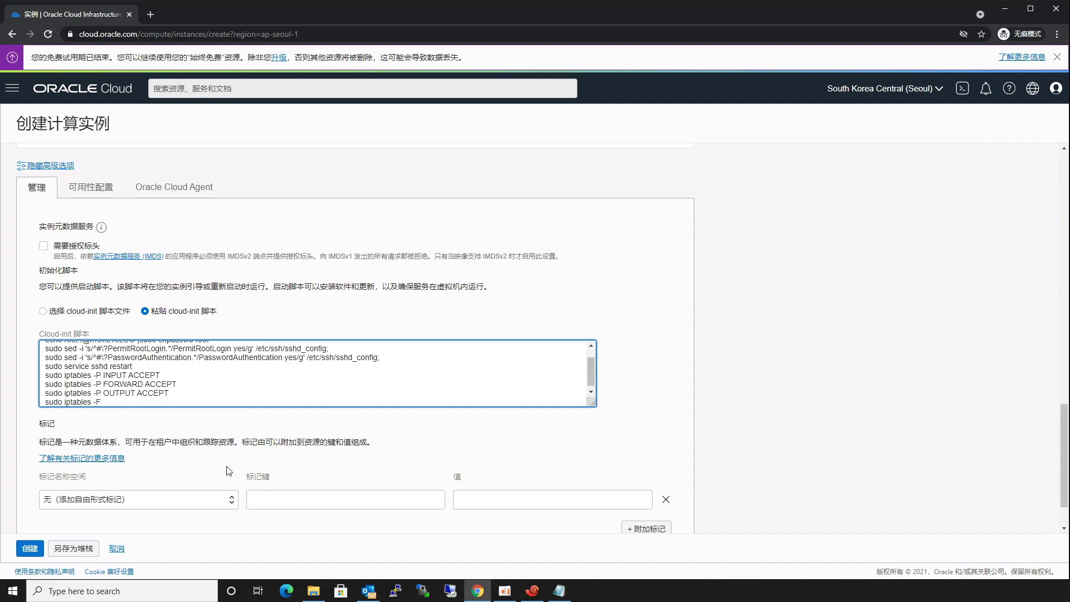
pyautogui.scroll(-2, 229, 468)
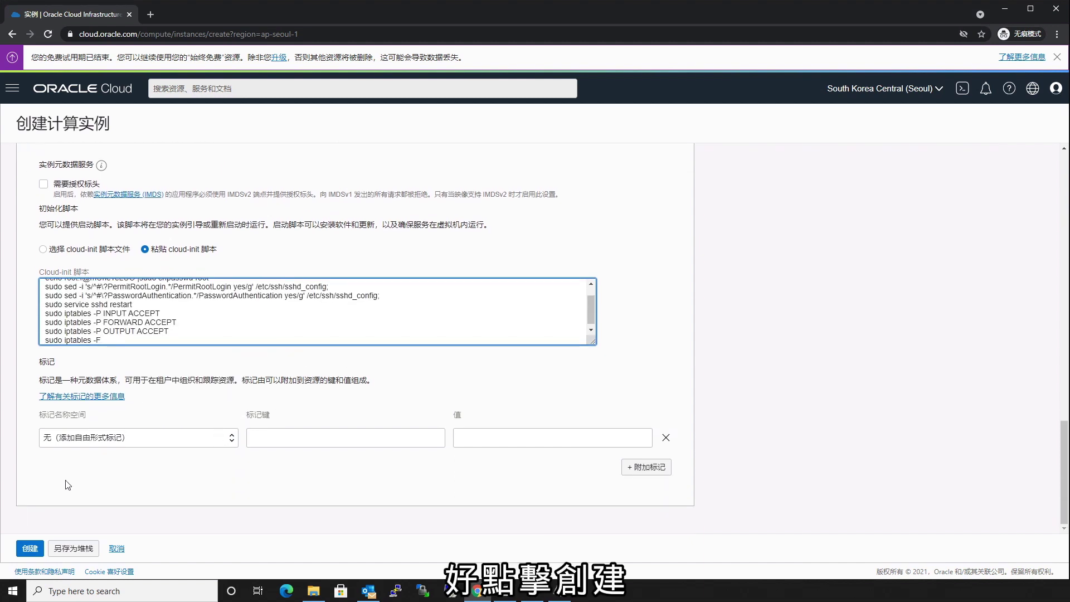
pyautogui.click(31, 549)
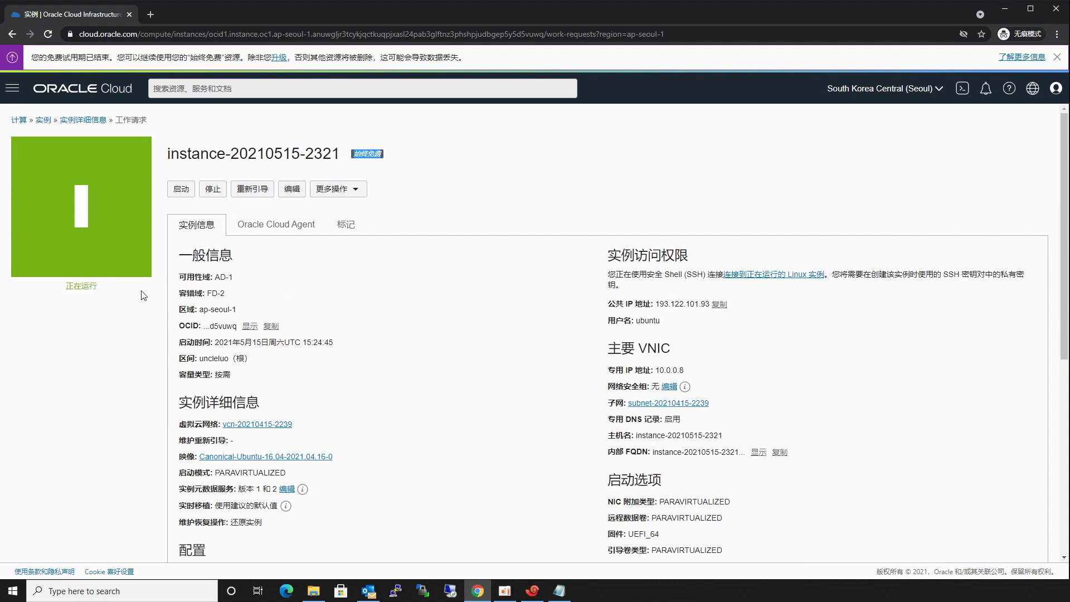
# Note the default user ubuntu, copy public IP 193.122.101.93, and launch PuTTY.
pyautogui.scroll(-3, 416, 294)
pyautogui.scroll(3, 416, 294)
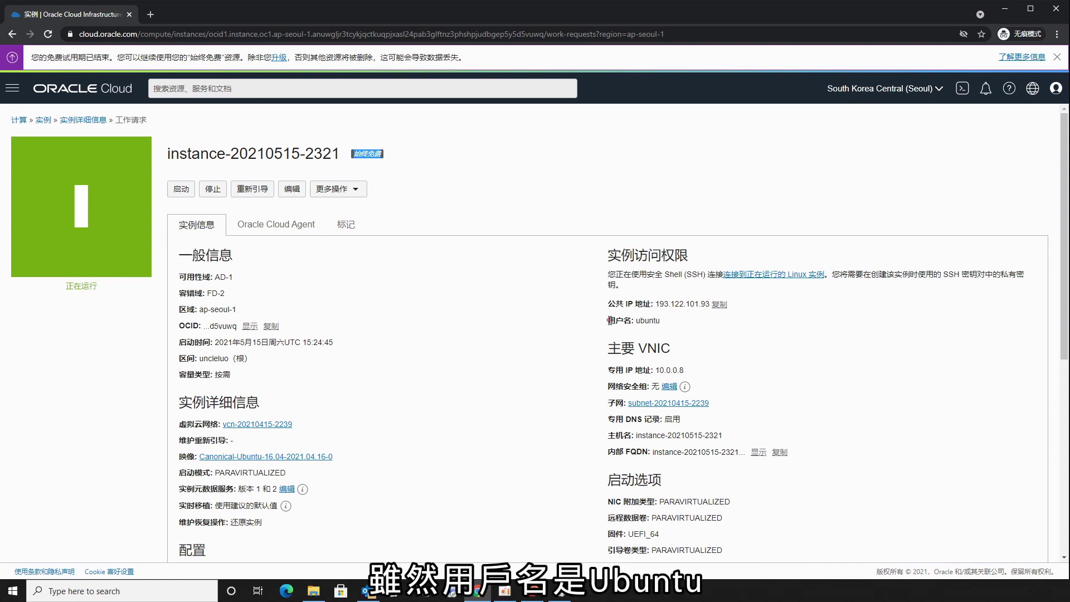
pyautogui.moveTo(608, 321); pyautogui.dragTo(660, 323)
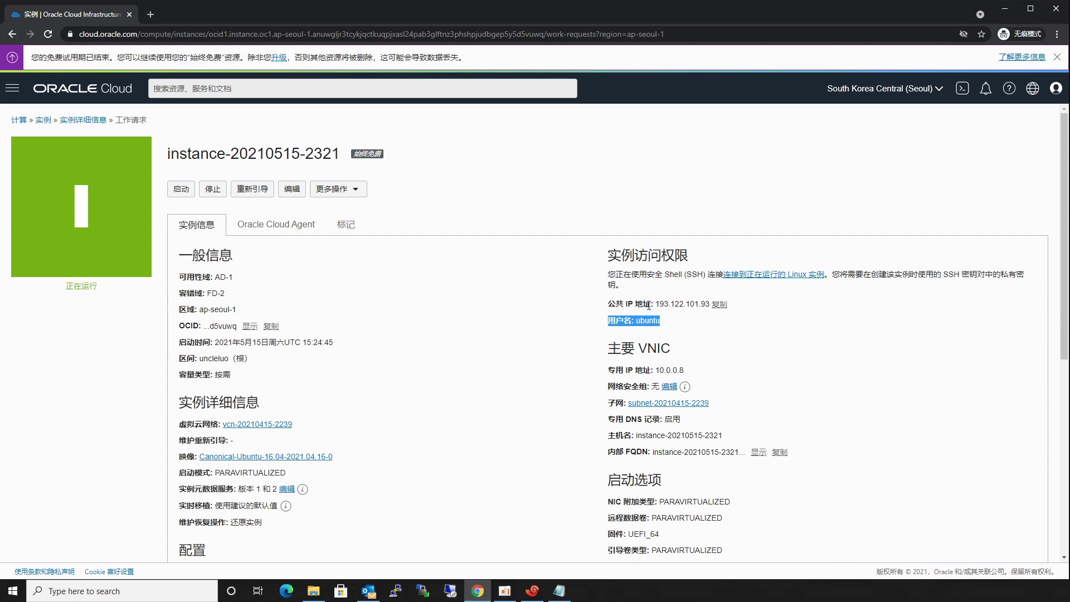
pyautogui.click(718, 310)
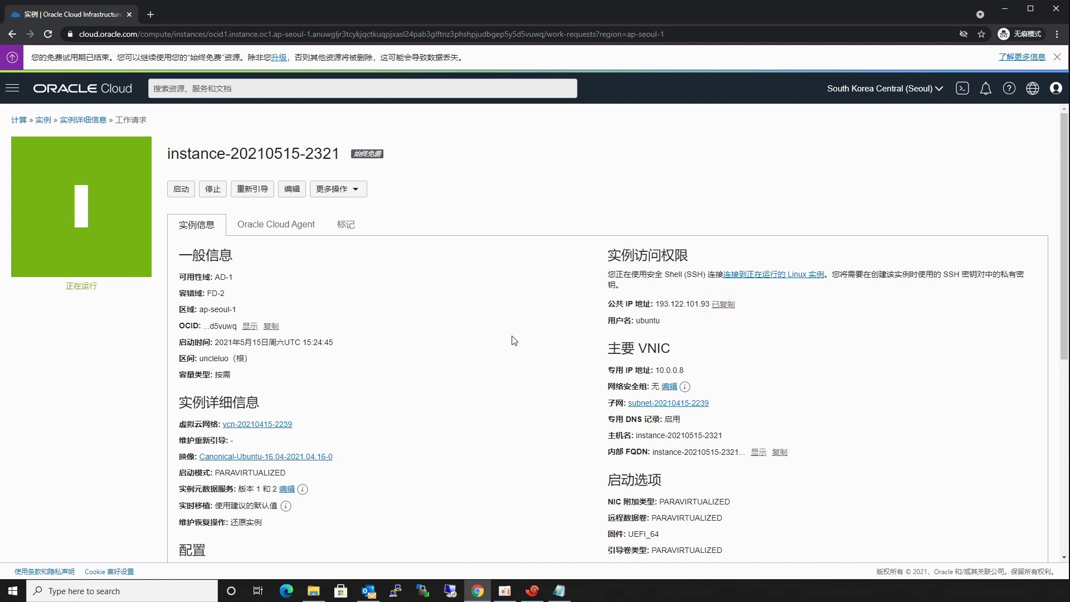
pyautogui.click(395, 591)
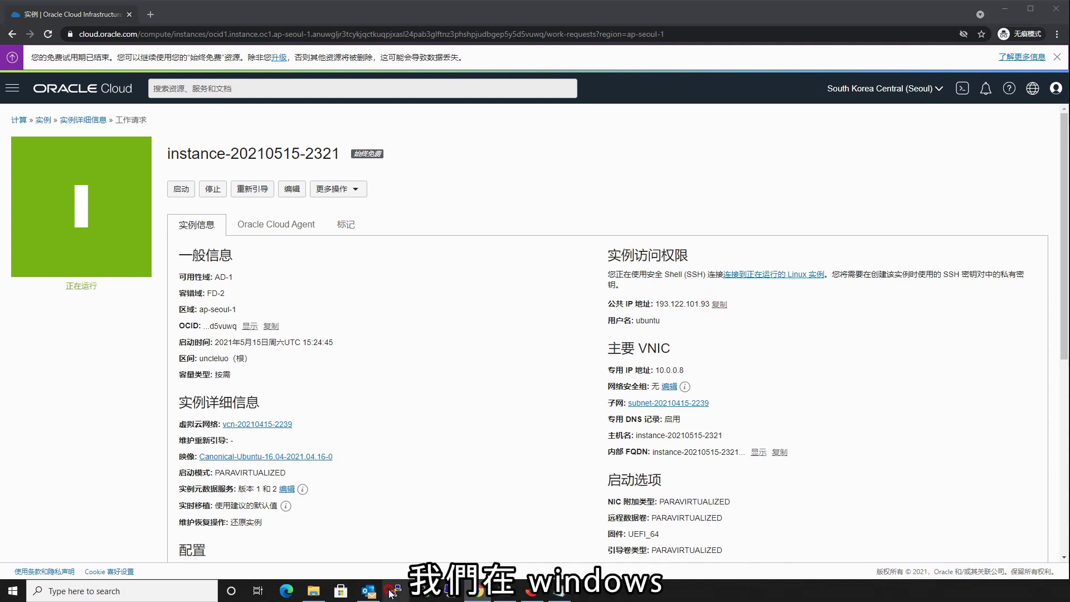
# Open an SSH connection to 193.122.101.93 in PuTTY and accept the server's host key.
pyautogui.moveTo(983, 176); pyautogui.dragTo(647, 153)
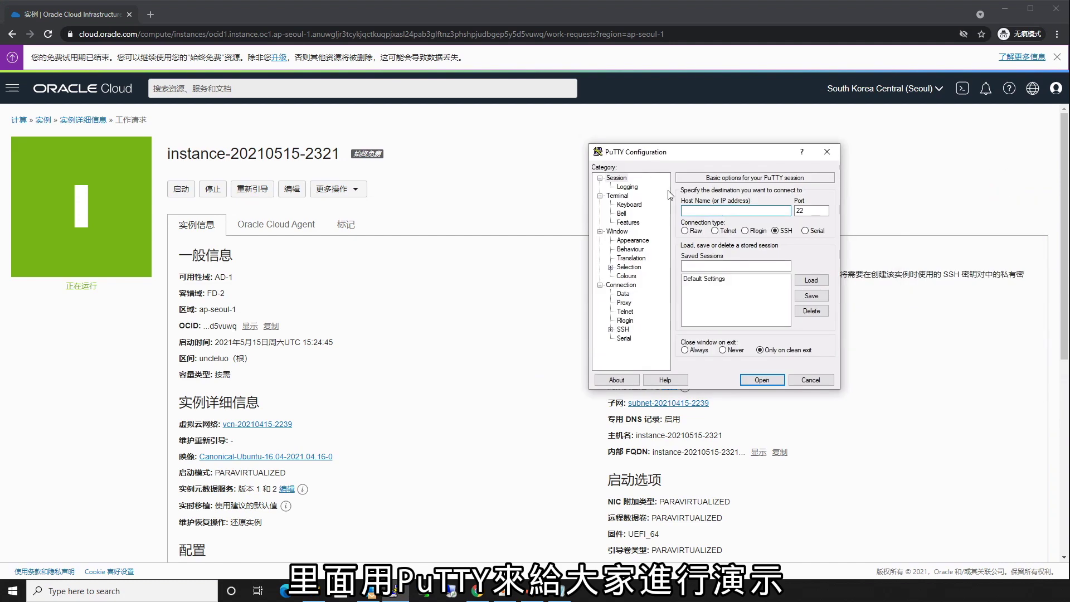
pyautogui.click(695, 207)
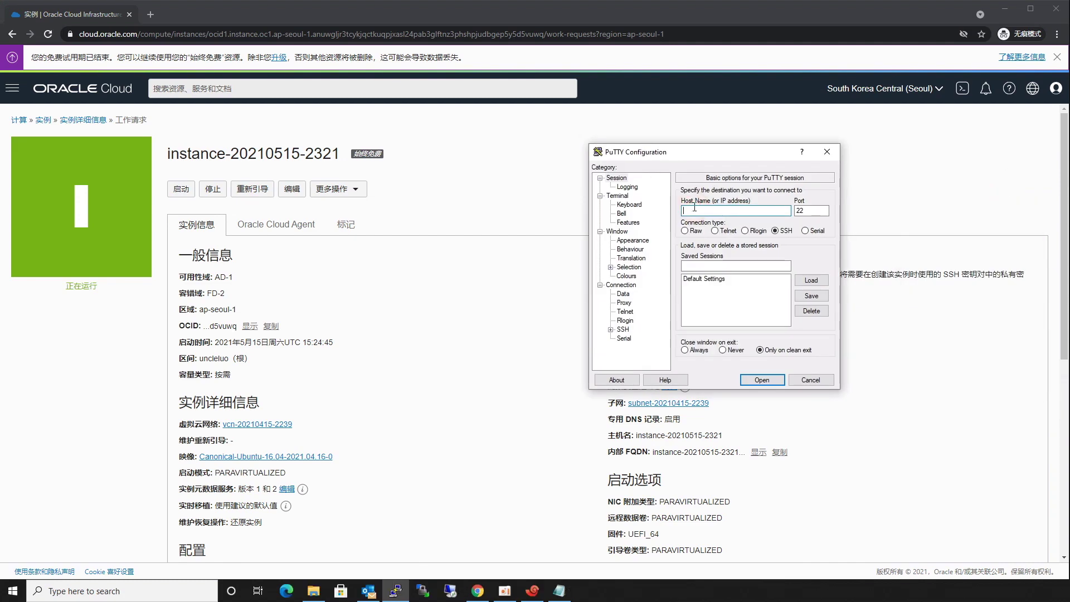
pyautogui.write('193.122.101.93')
pyautogui.click(754, 381)
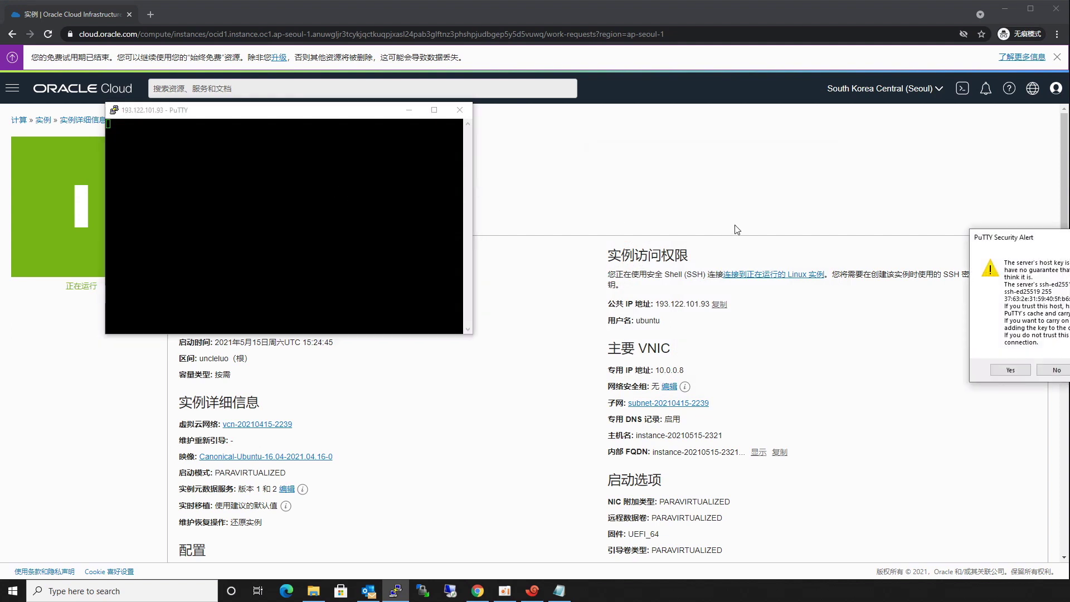
pyautogui.moveTo(1001, 238); pyautogui.dragTo(759, 210)
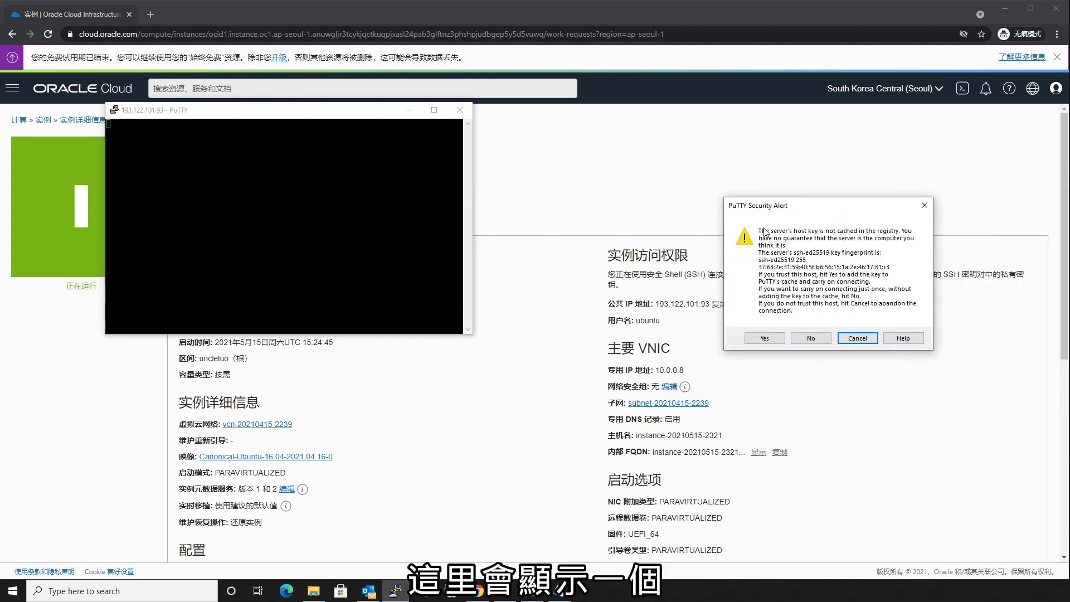
pyautogui.click(770, 339)
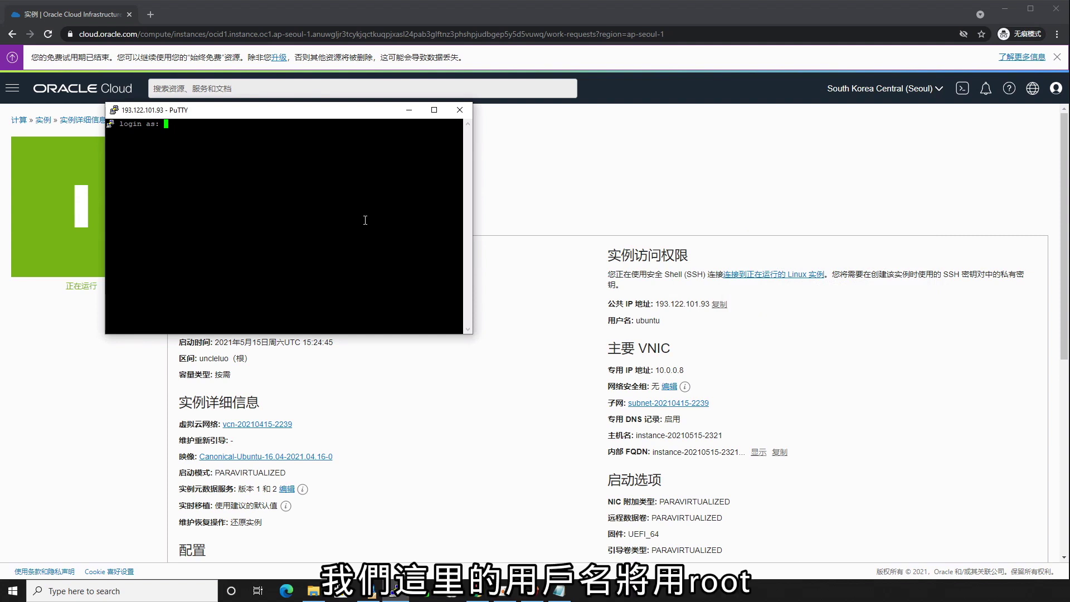
# Log in as root and dismiss the 'No supported authentication methods available' error.
pyautogui.write('root')
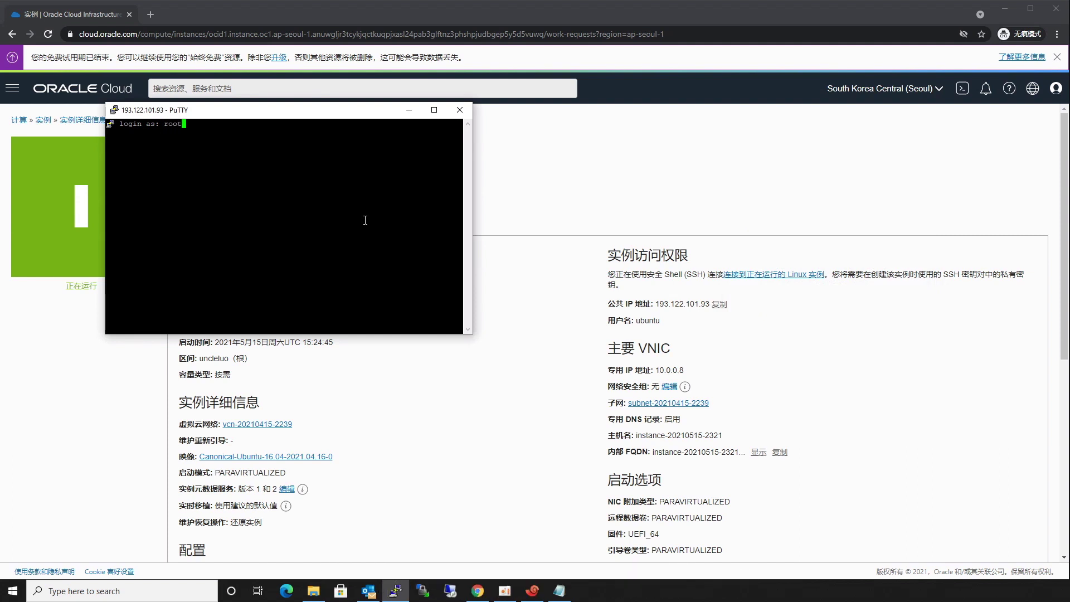
pyautogui.press('Return')
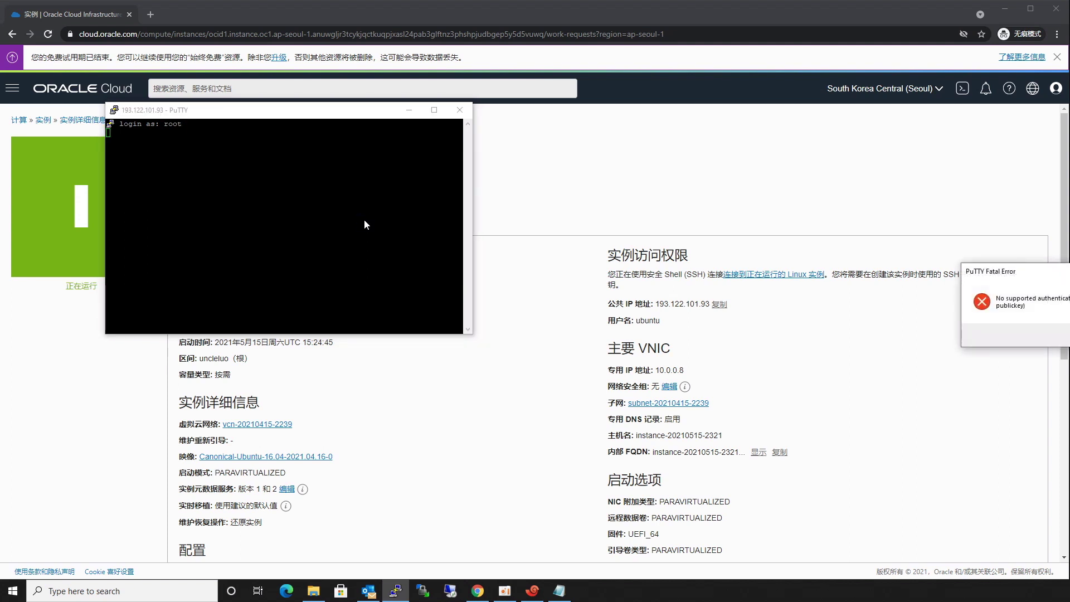
pyautogui.moveTo(992, 289); pyautogui.dragTo(656, 279)
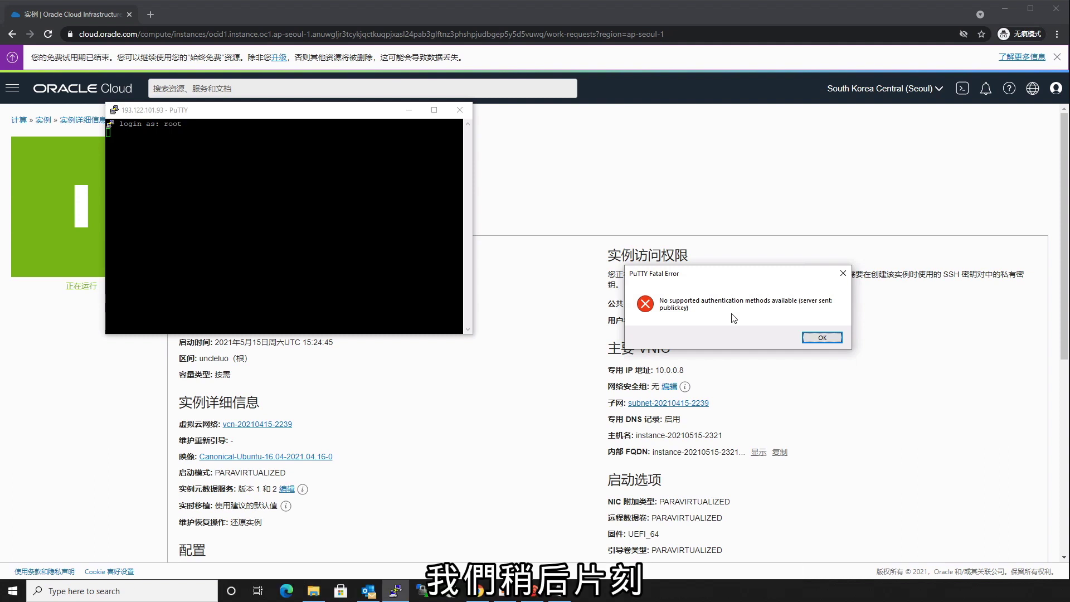
pyautogui.click(823, 338)
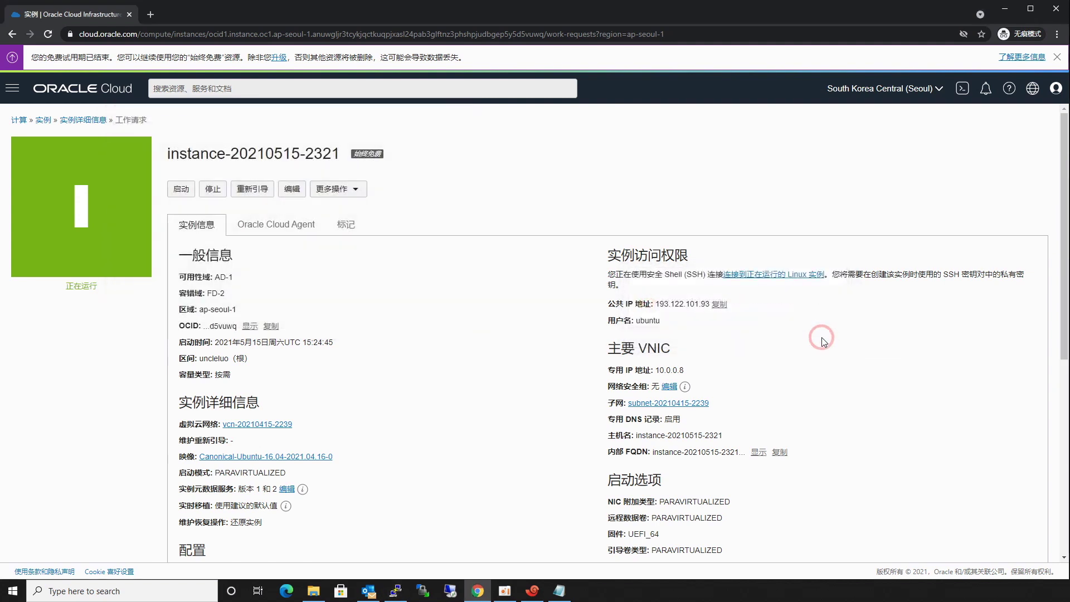
# Reconnect PuTTY to 193.122.101.93 and enter root as the login name.
pyautogui.click(397, 593)
pyautogui.moveTo(995, 184); pyautogui.dragTo(460, 178)
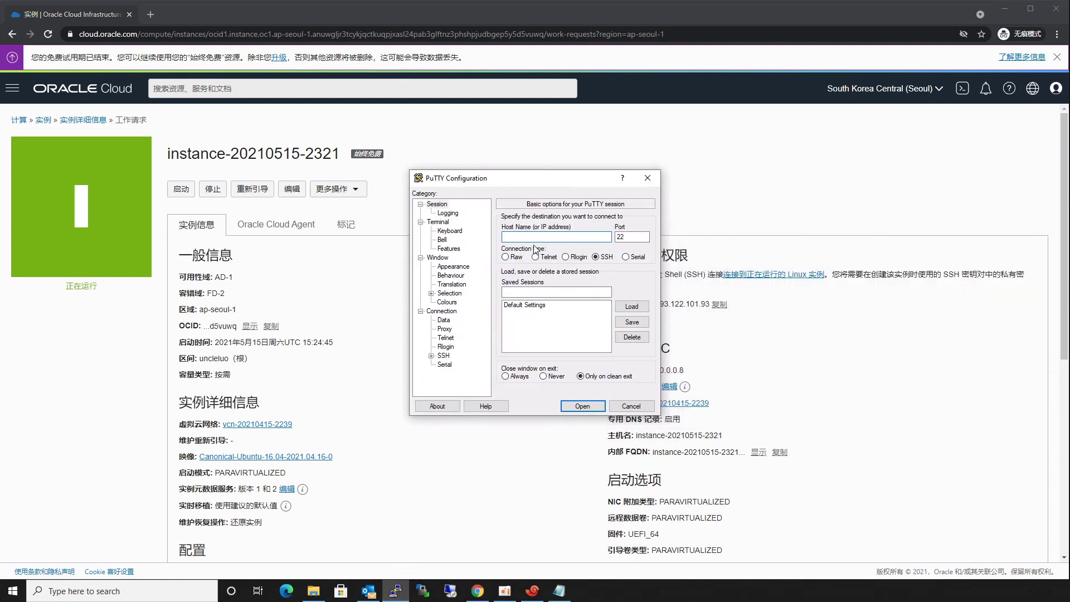
pyautogui.write('193.122.101.93')
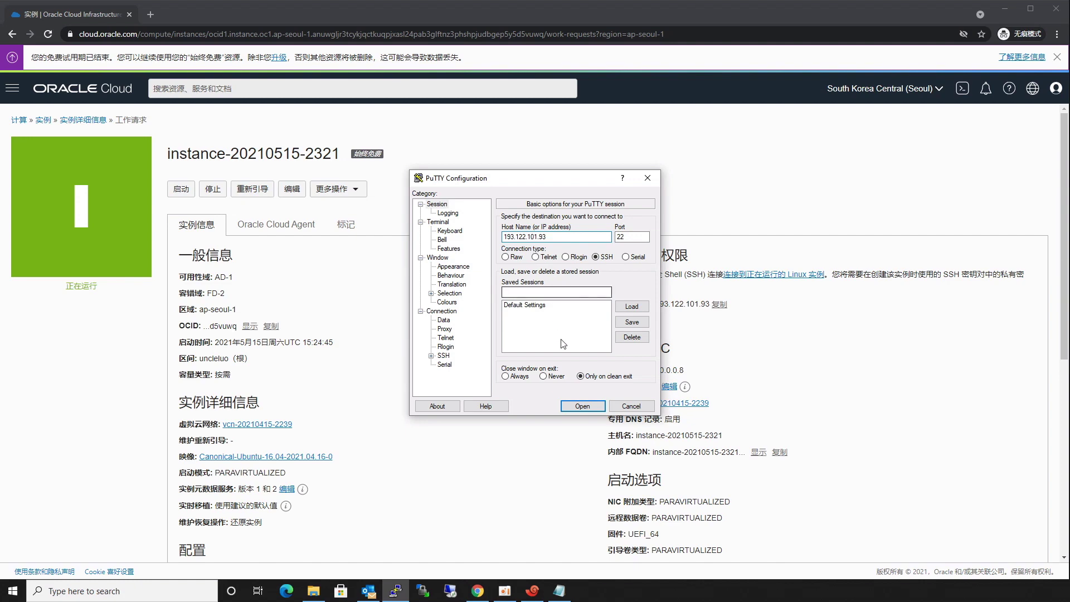
pyautogui.click(579, 407)
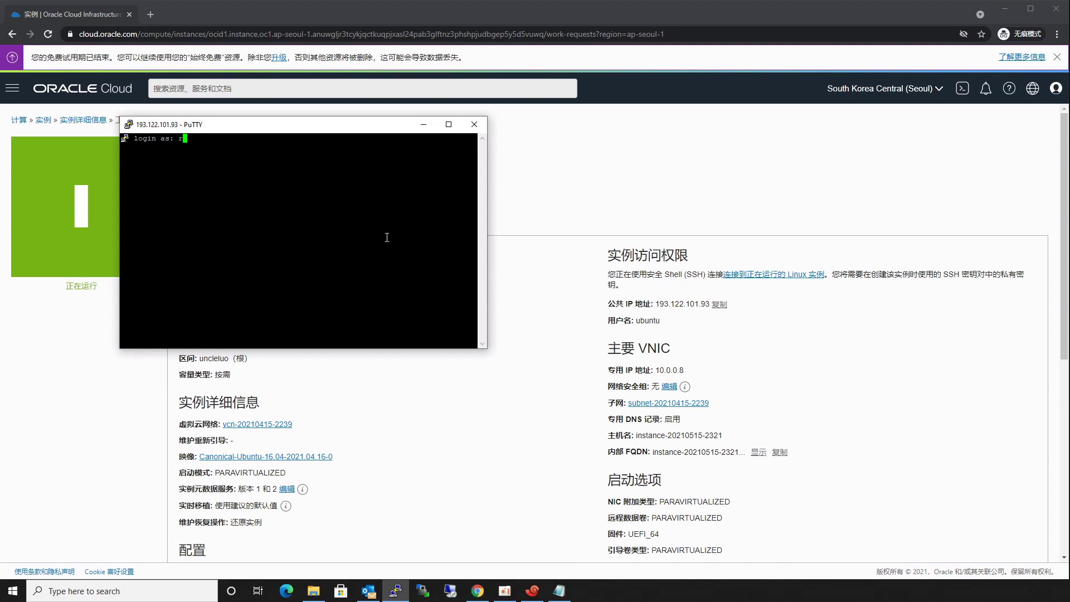
pyautogui.write('root')
pyautogui.press('Return')
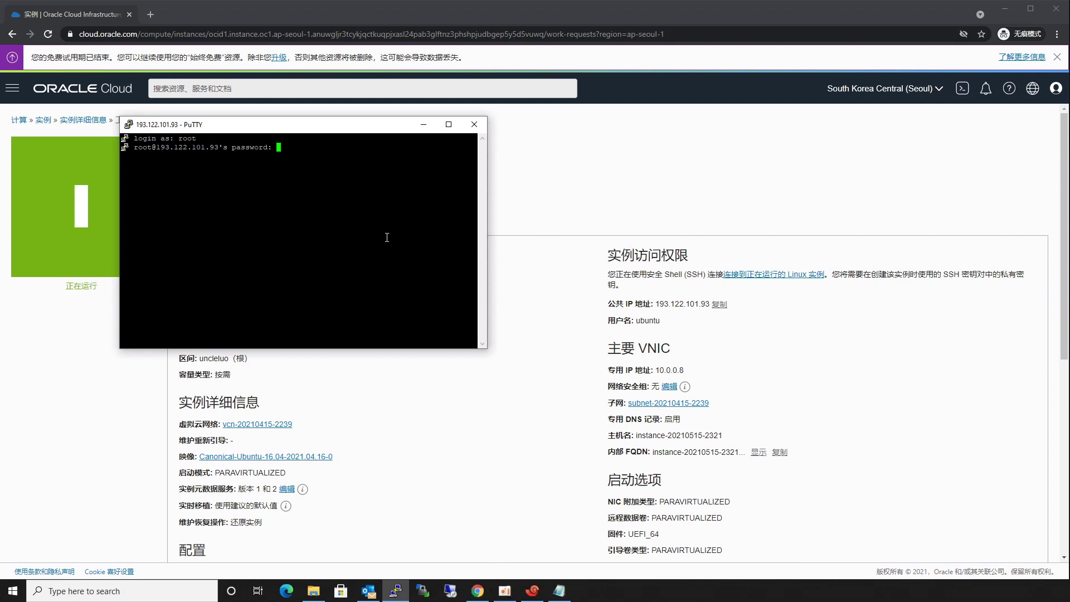
# Check the root password in script.txt in Notepad, then return to the PuTTY password prompt.
pyautogui.click(559, 591)
pyautogui.click(566, 185)
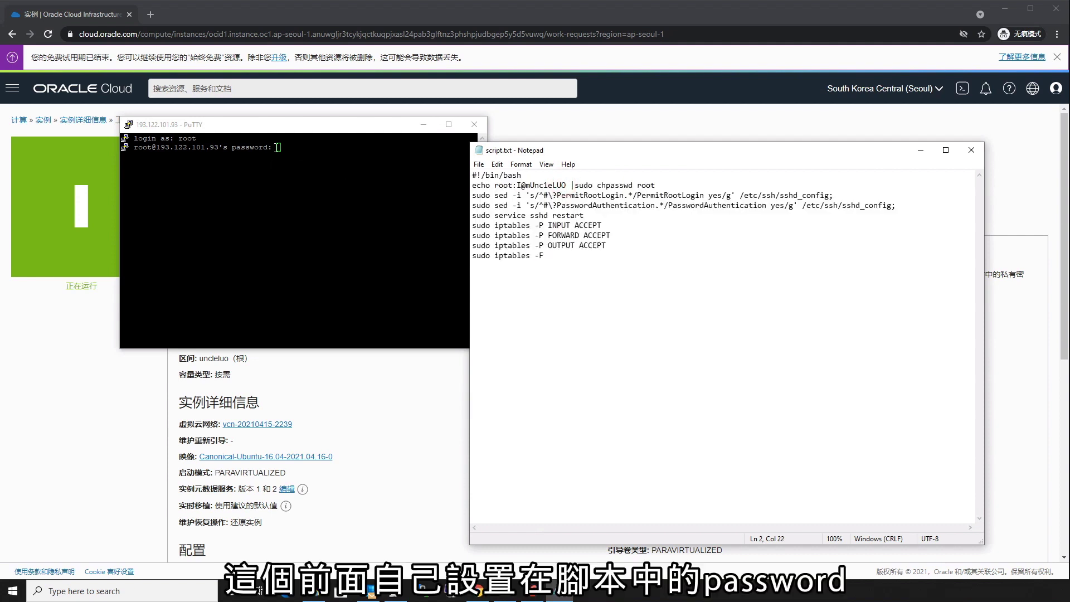
pyautogui.click(277, 147)
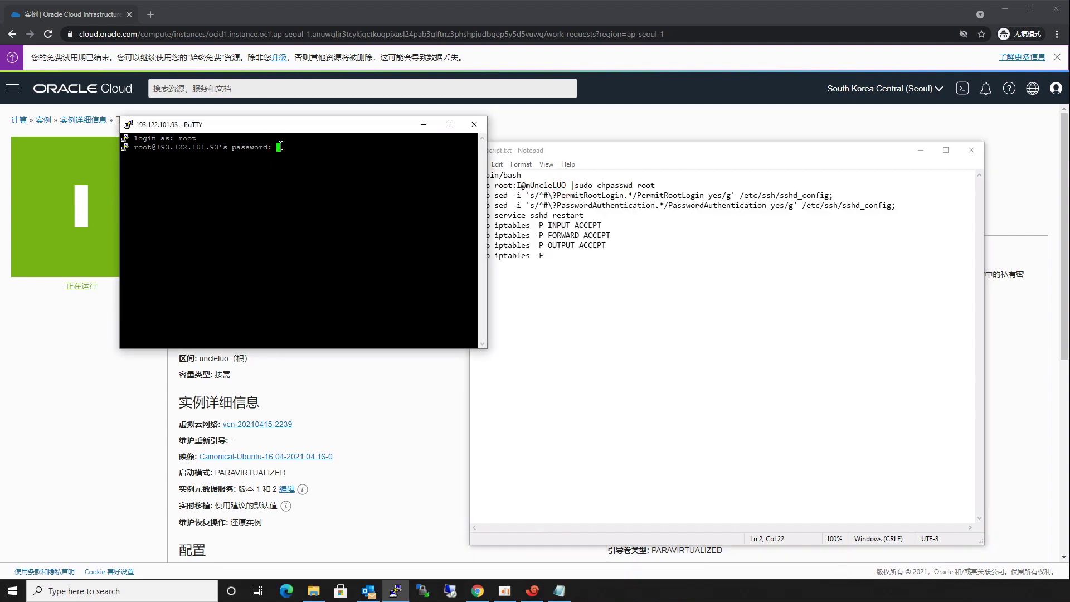
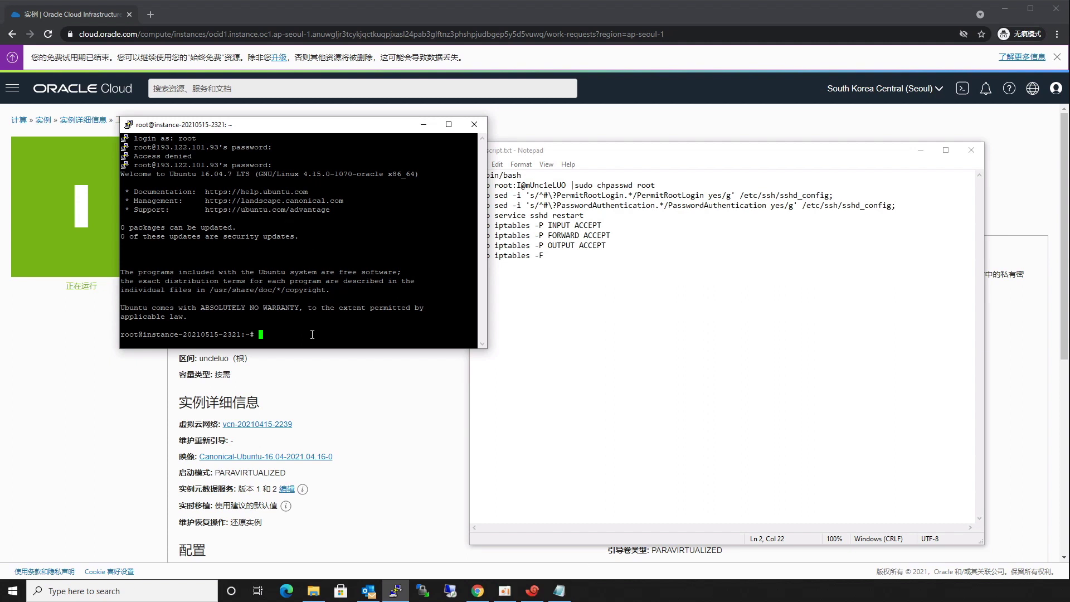
# Run ls in the PuTTY root session to list the home directory, showing snap.
pyautogui.write('ls')
pyautogui.press('Return')
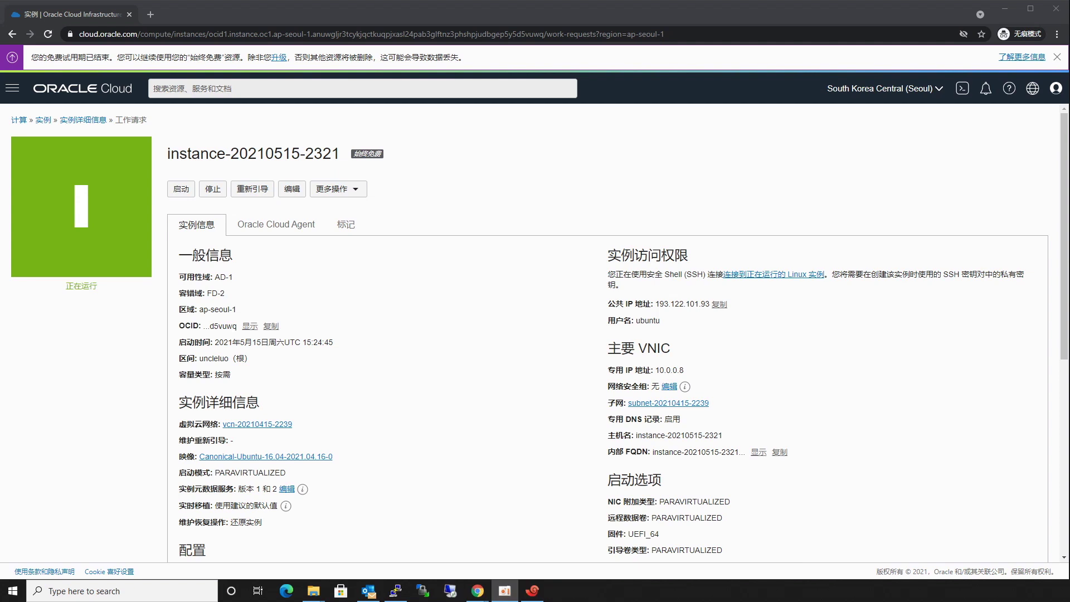
pyautogui.click(249, 425)
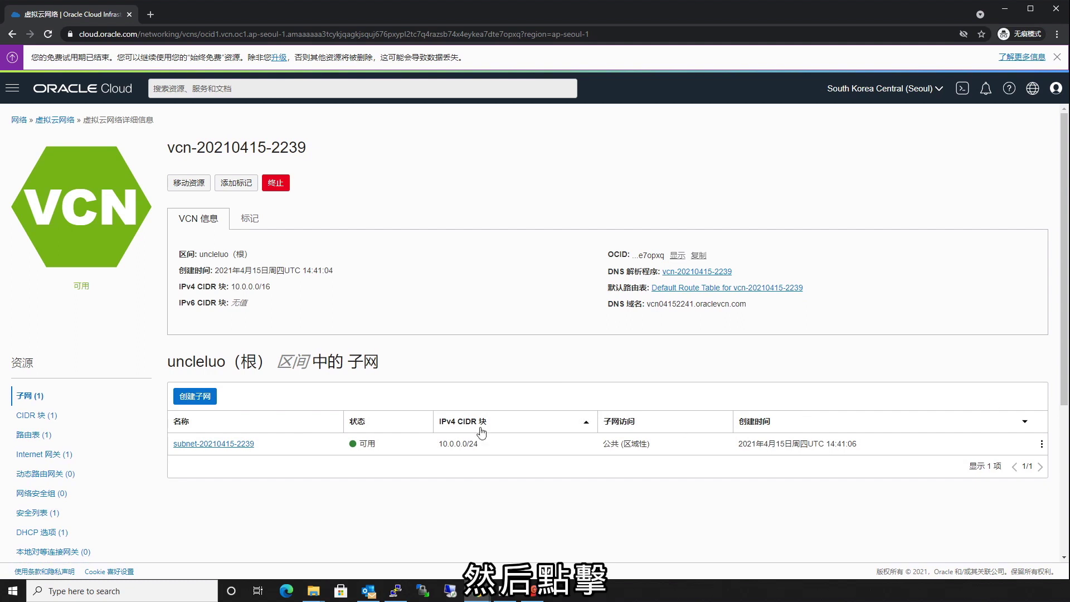
pyautogui.click(227, 445)
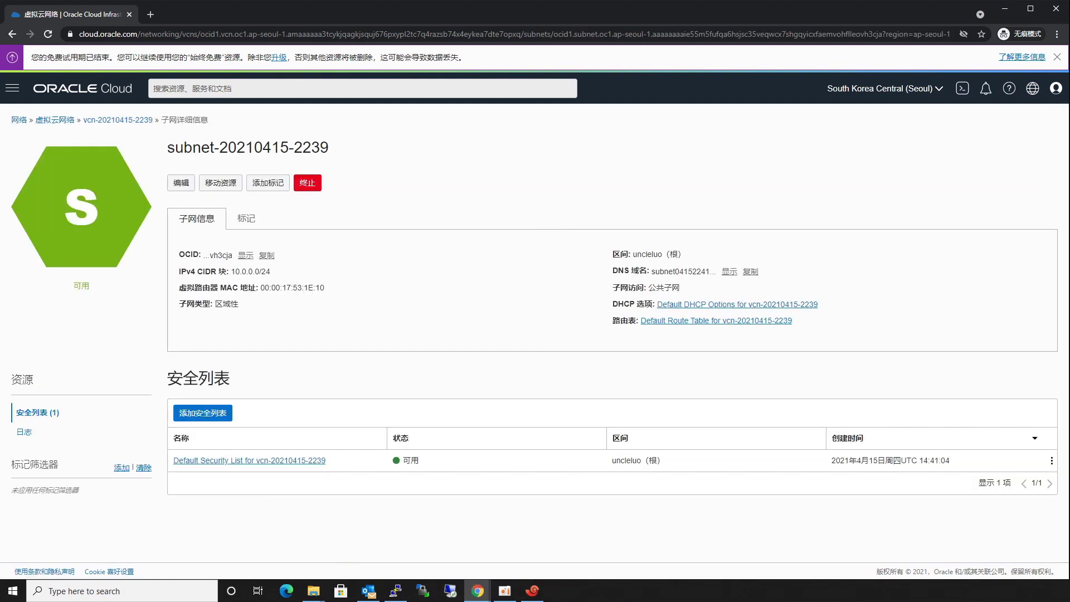
pyautogui.click(287, 462)
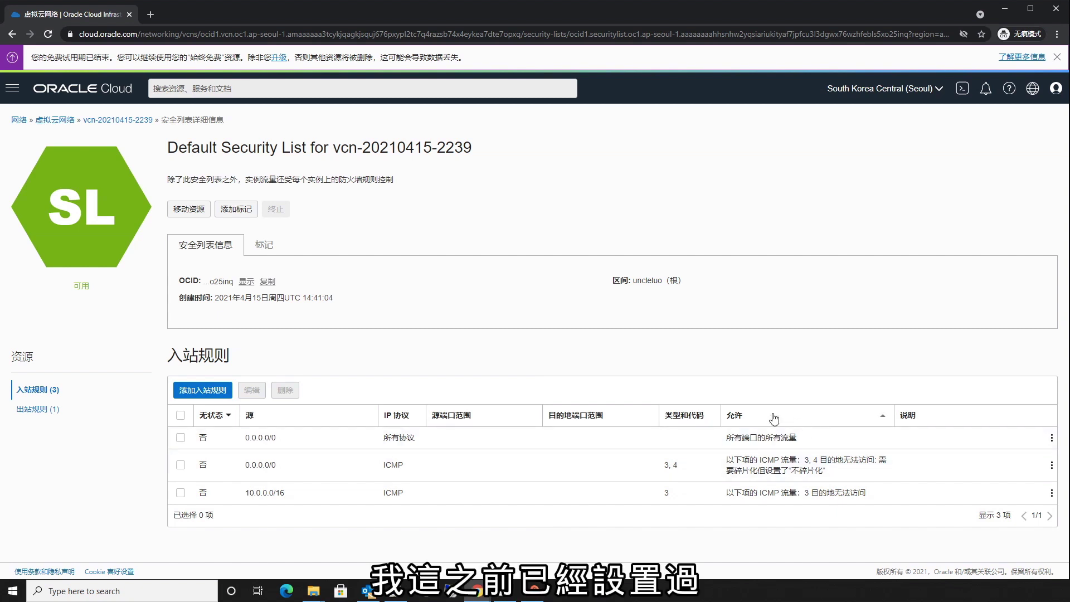
# Edit Ingress Rule 1, confirming source CIDR 0.0.0.0/0 and IP protocol set to all protocols (所有协议).
pyautogui.click(1052, 440)
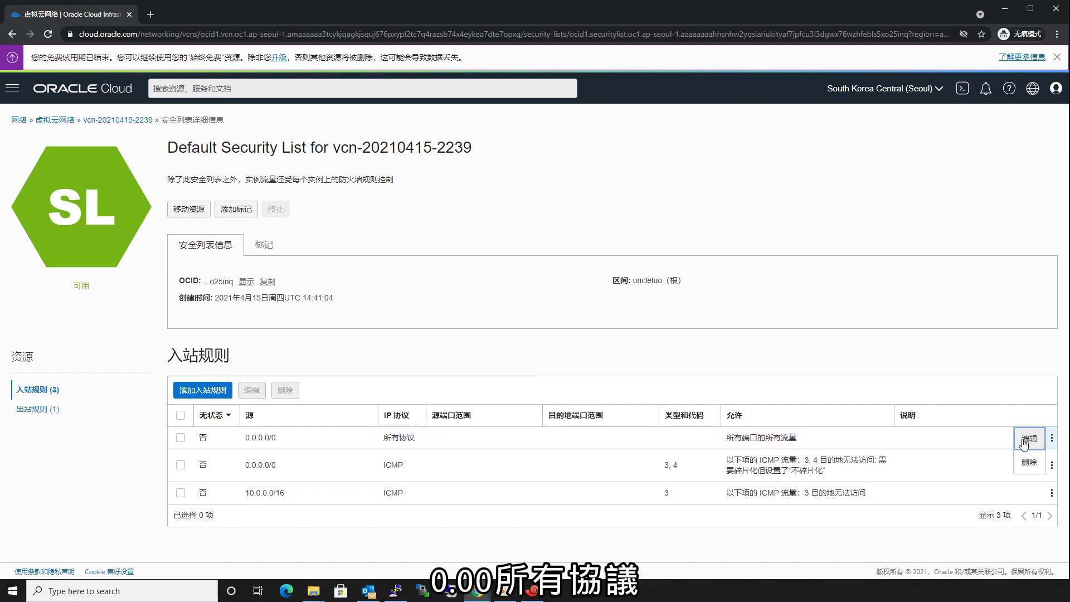
pyautogui.click(1023, 439)
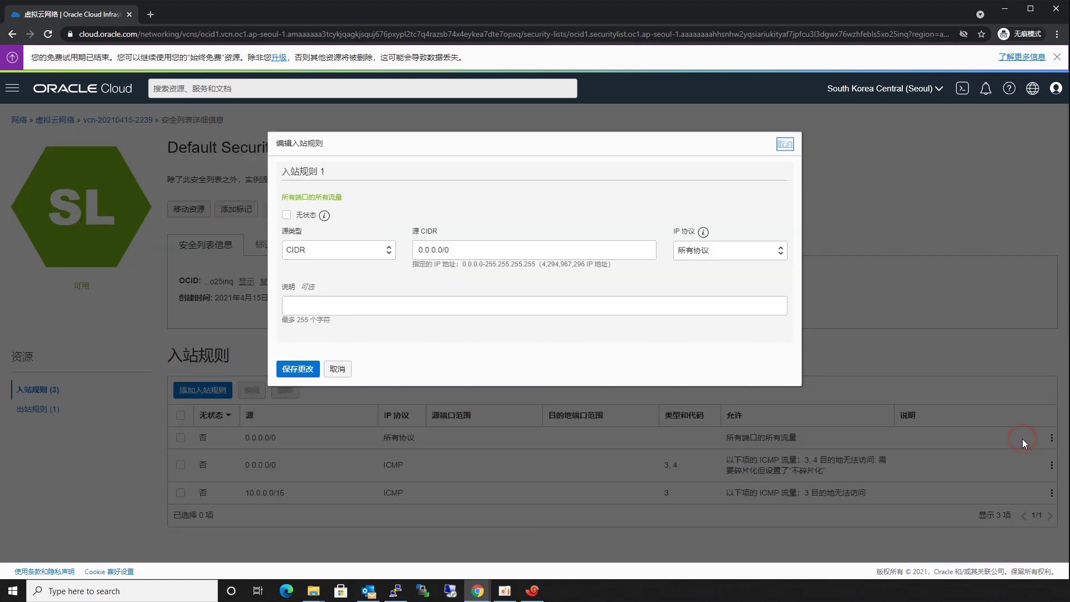
pyautogui.moveTo(507, 254); pyautogui.dragTo(410, 257)
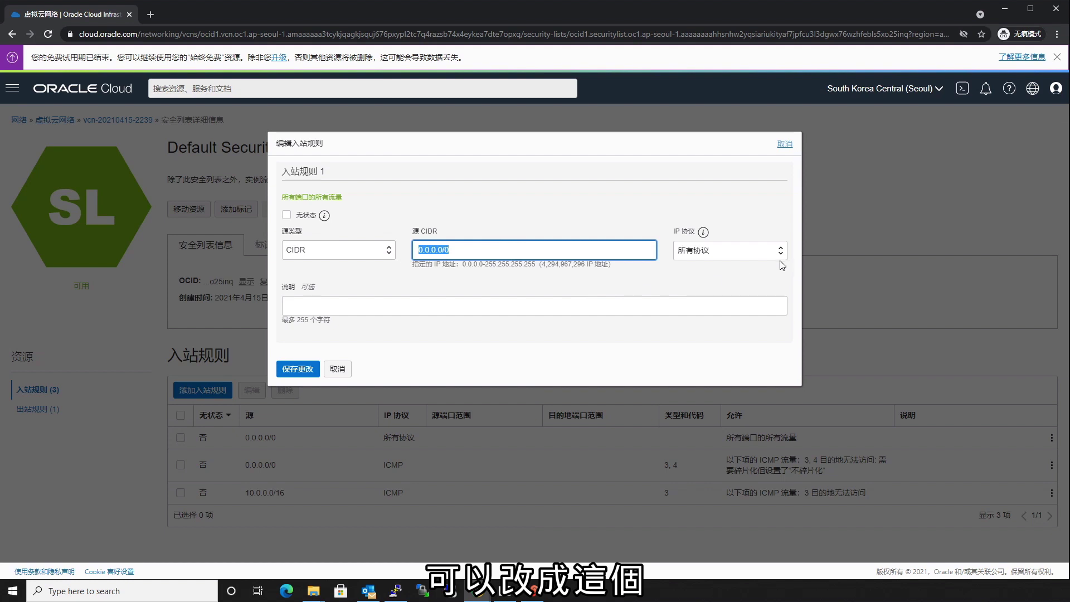
pyautogui.click(781, 251)
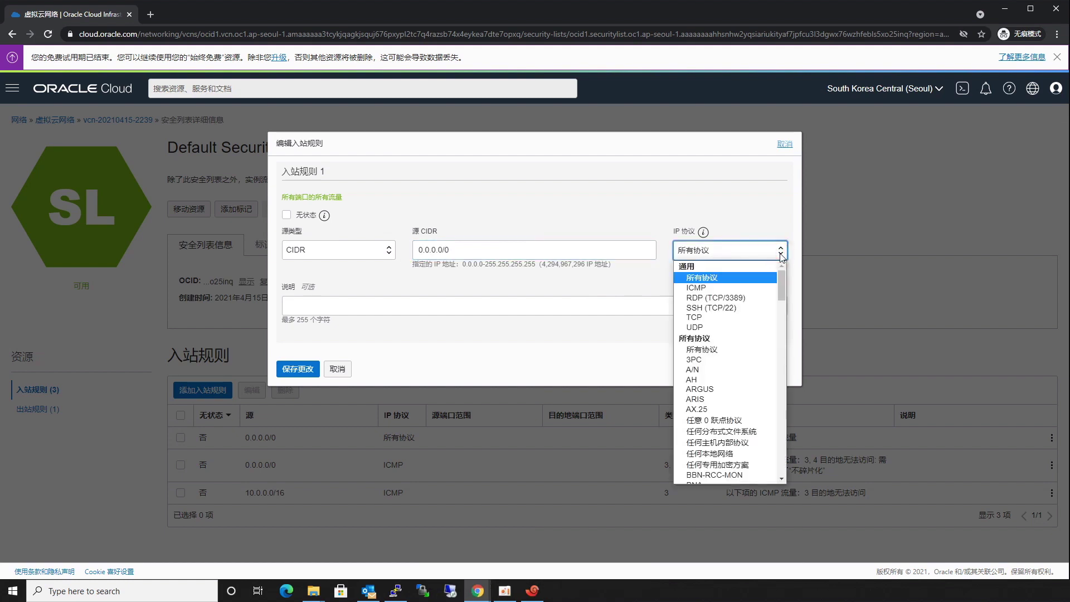
pyautogui.click(710, 279)
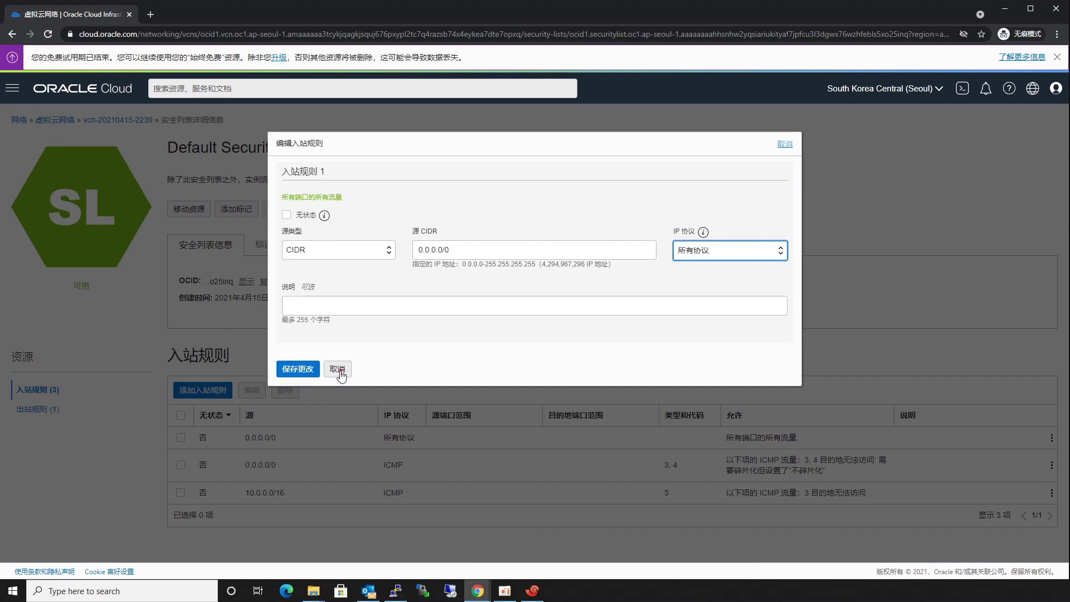
# Cancel the rule editor, verify the single all-protocol egress rule to 0.0.0.0/0, and return to the ingress rules.
pyautogui.click(339, 369)
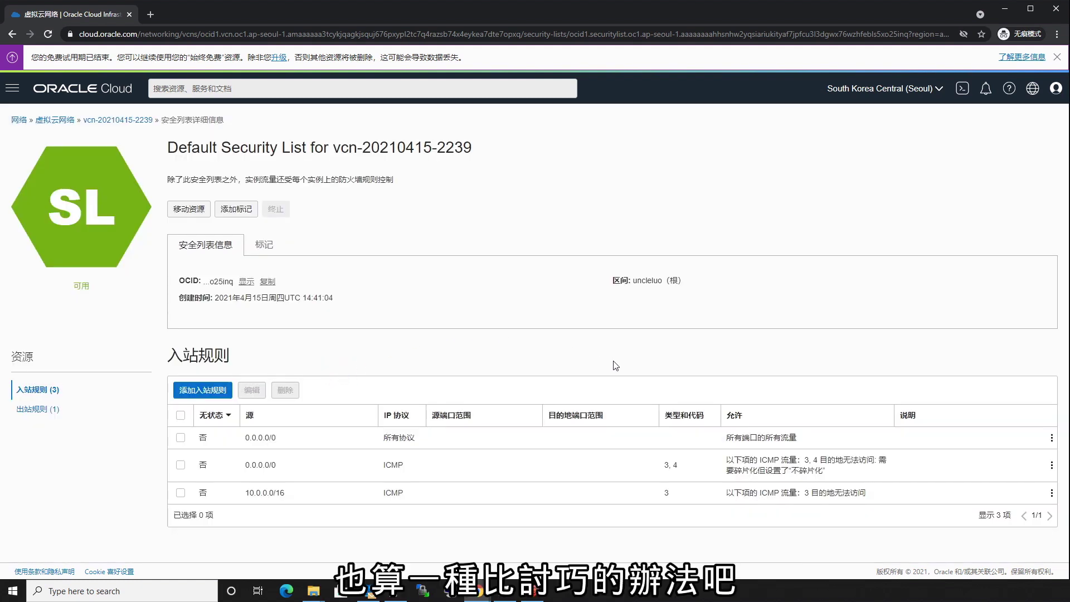
pyautogui.moveTo(223, 434); pyautogui.dragTo(981, 448)
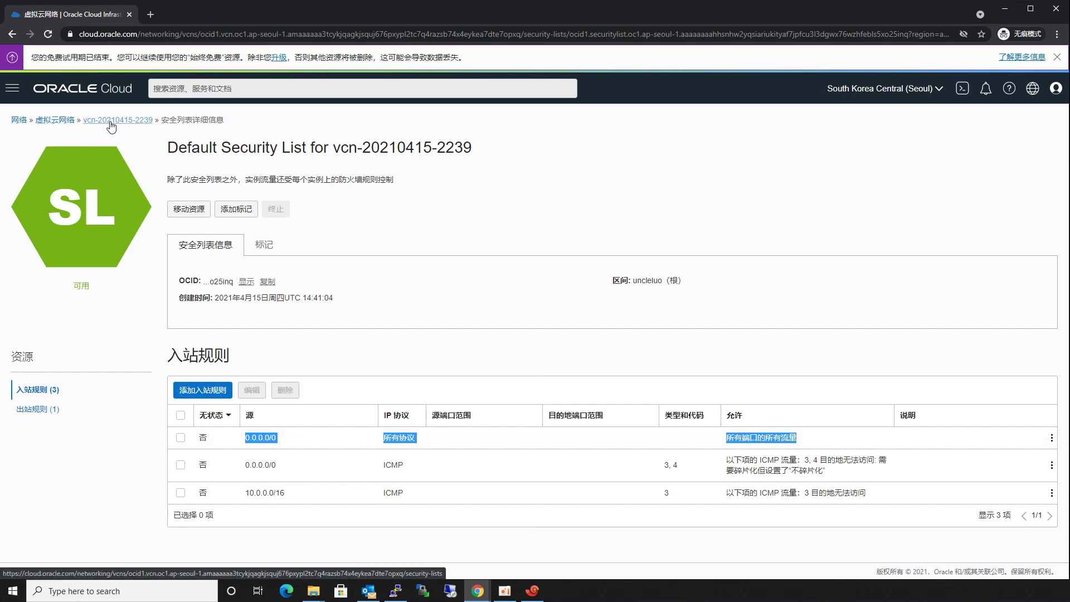
pyautogui.click(34, 410)
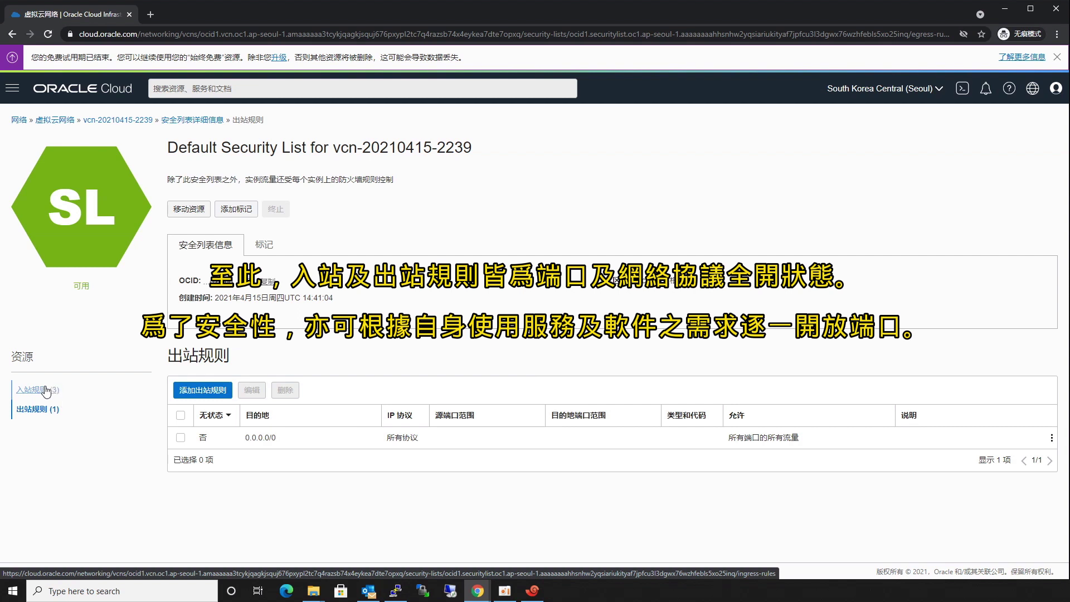
pyautogui.moveTo(174, 439); pyautogui.dragTo(874, 453)
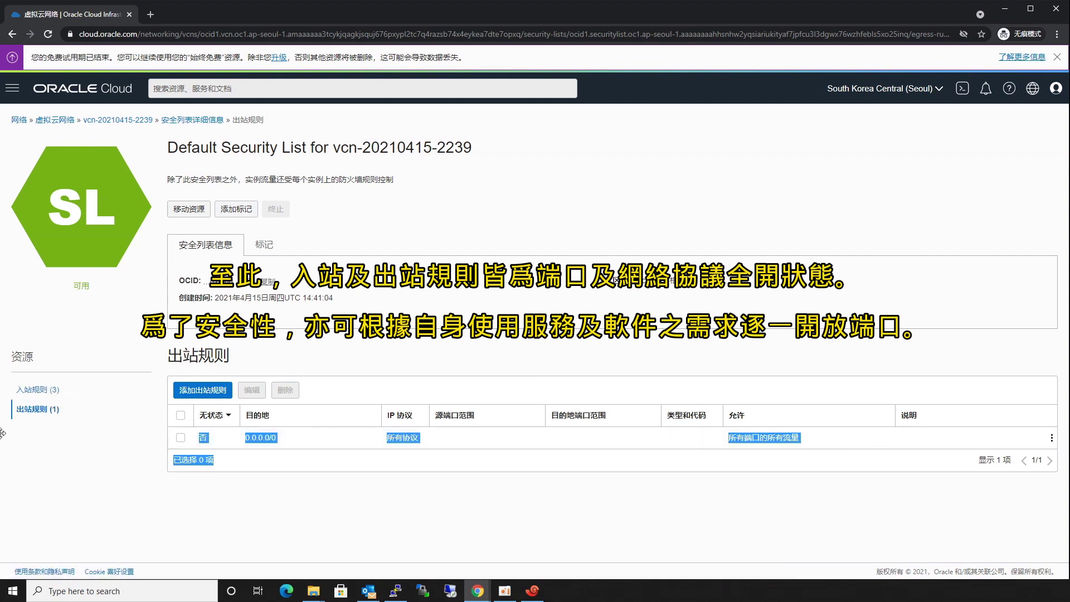
pyautogui.click(31, 390)
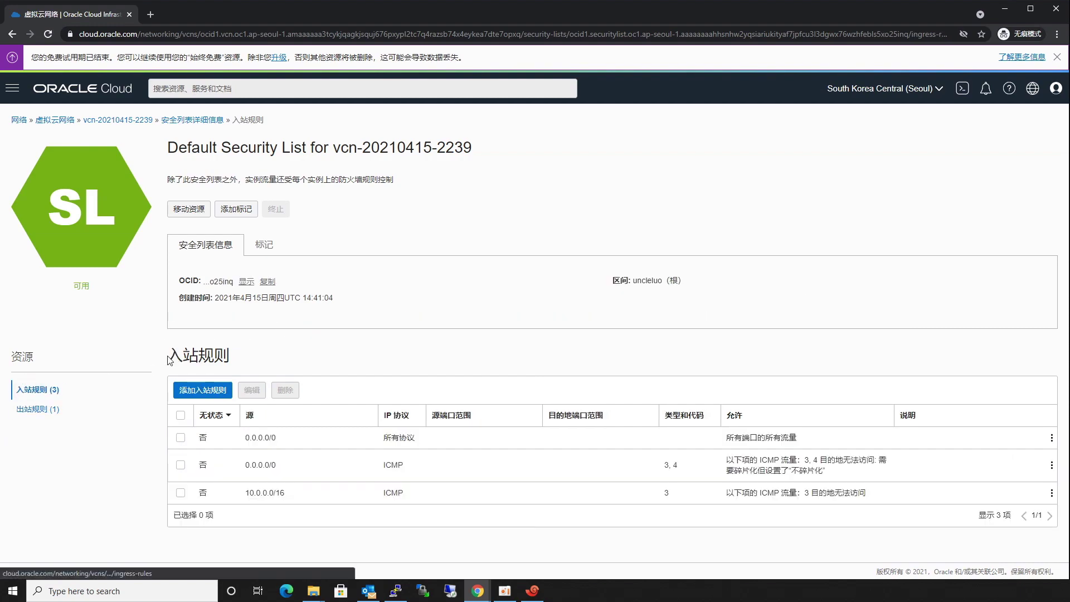